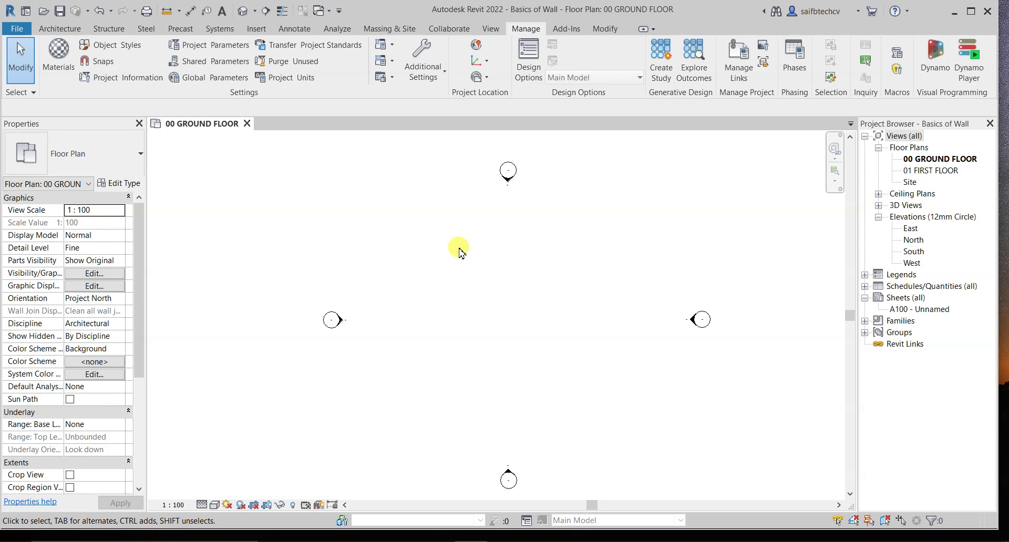
- Start a wall with the location line at Wall Centerline and draw a 3 m horizontal segment between the elevation markers
{"action": "key", "text": "w"}
{"action": "key", "text": "a"}
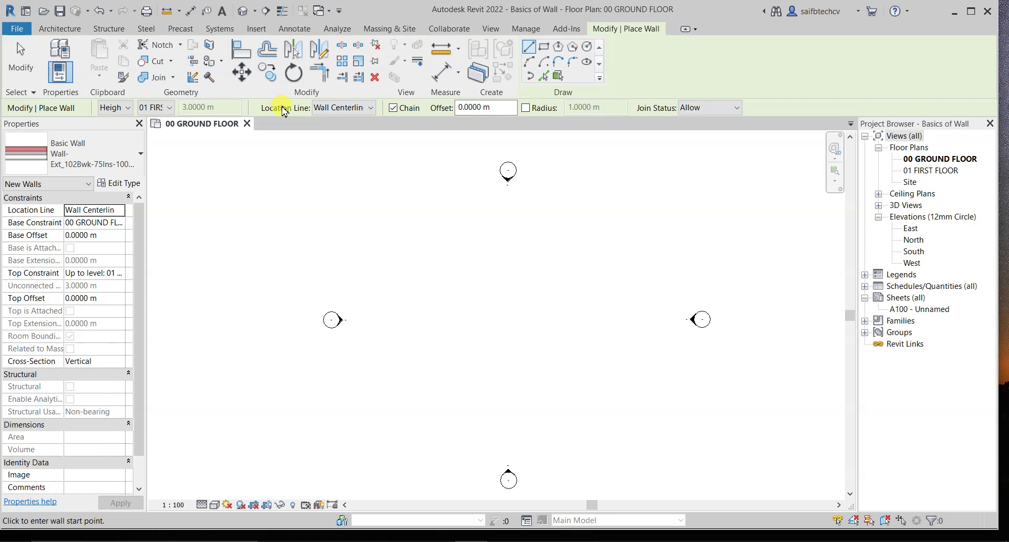
{"action": "left_click", "coordinate": [372, 109]}
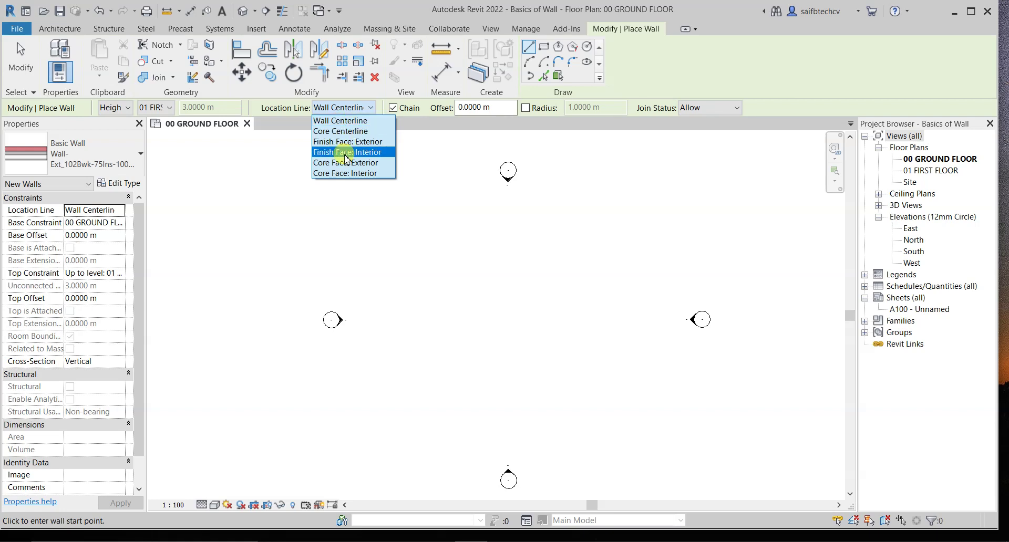
{"action": "left_click", "coordinate": [345, 126]}
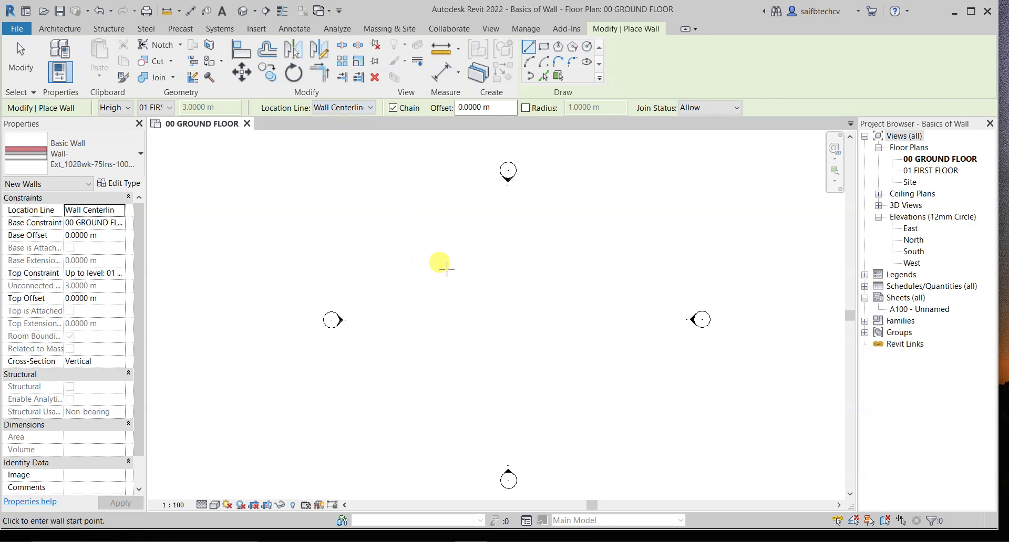
{"action": "middle_click_drag", "start_coordinate": [559, 289], "coordinate": [544, 283]}
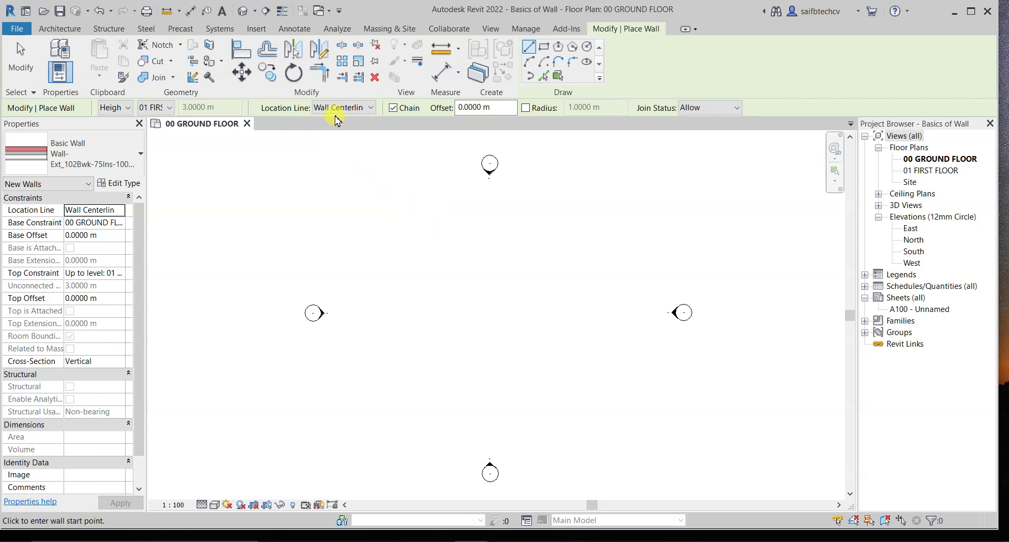
{"action": "left_click", "coordinate": [421, 259]}
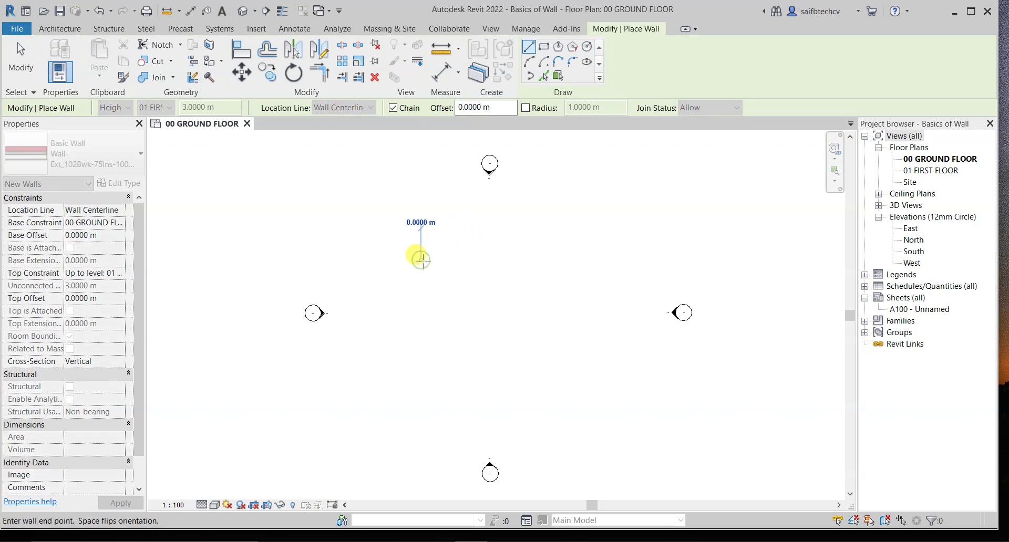
{"action": "scroll", "coordinate": [566, 251], "scroll_direction": "up", "scroll_amount": 1}
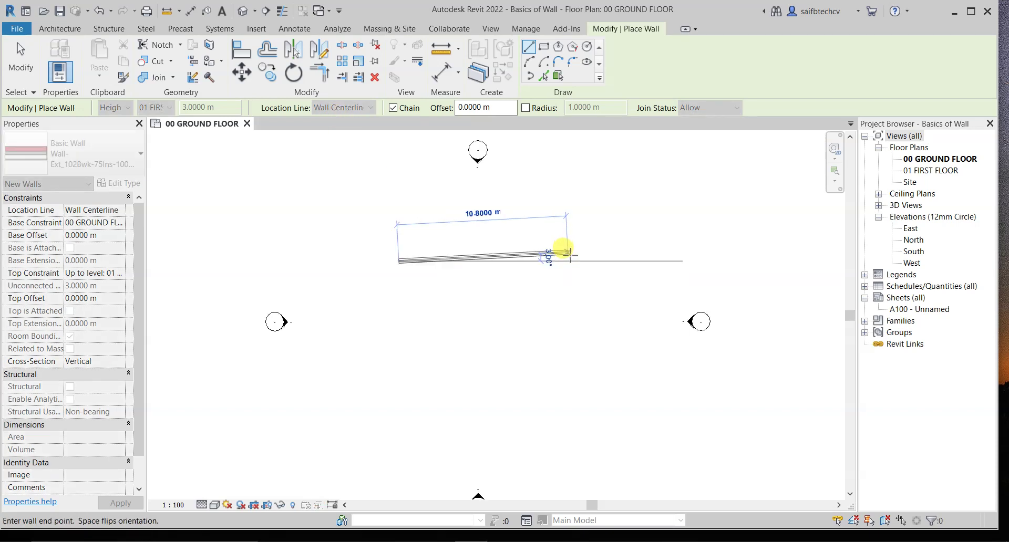
{"action": "scroll", "coordinate": [570, 256], "scroll_direction": "up", "scroll_amount": 1}
{"action": "middle_click_drag", "start_coordinate": [569, 207], "coordinate": [678, 279]}
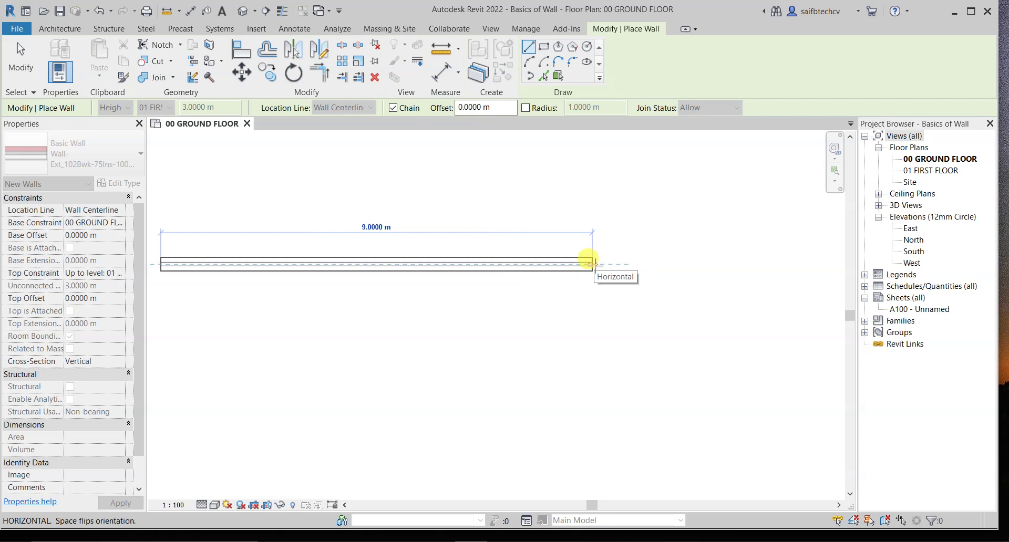
{"action": "type", "text": "3"}
{"action": "key", "text": "Return"}
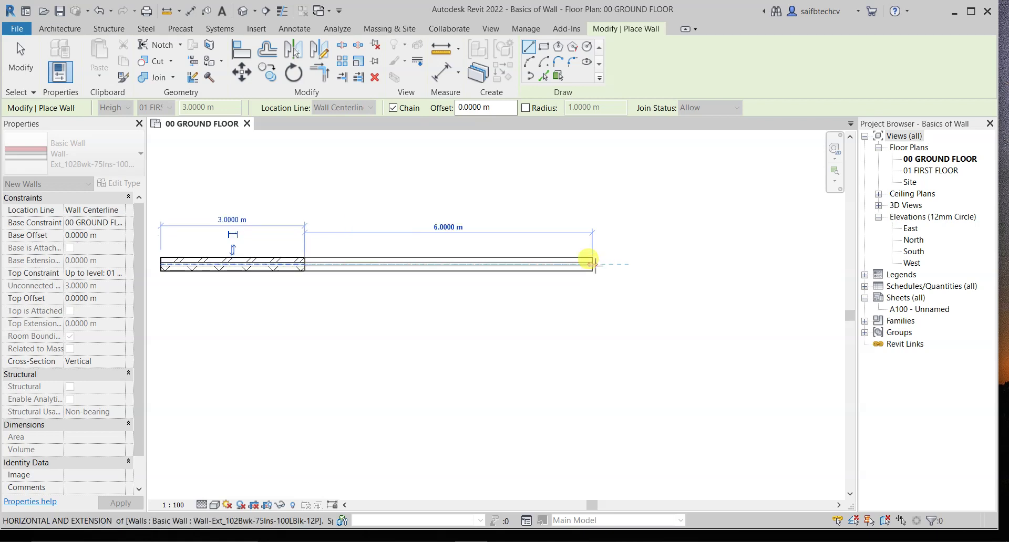
- Complete the square room with a 3 m wall downward, a 3 m wall back to the left, and a closing wall to the start point
{"action": "middle_click_drag", "start_coordinate": [357, 362], "coordinate": [462, 308]}
{"action": "type", "text": "3"}
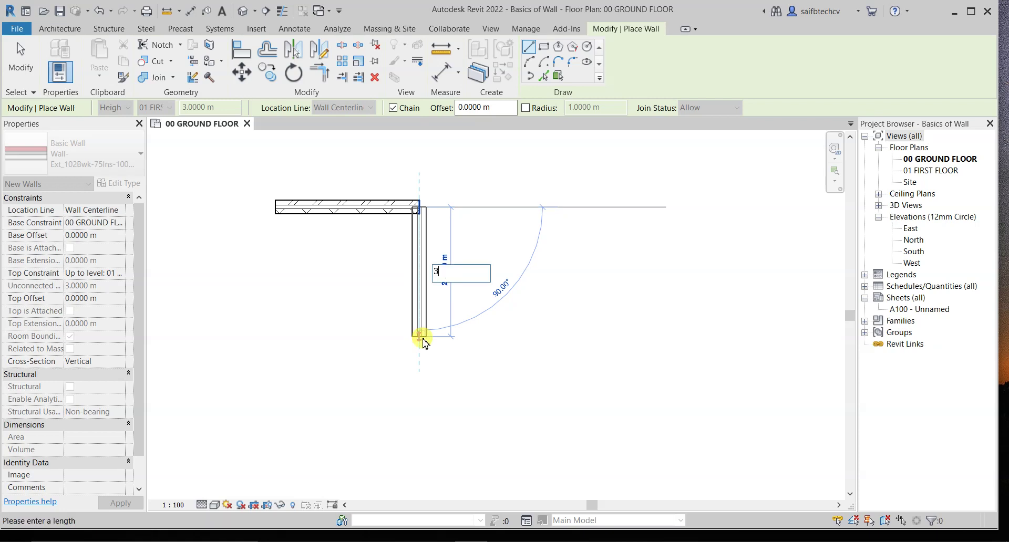
{"action": "key", "text": "Return"}
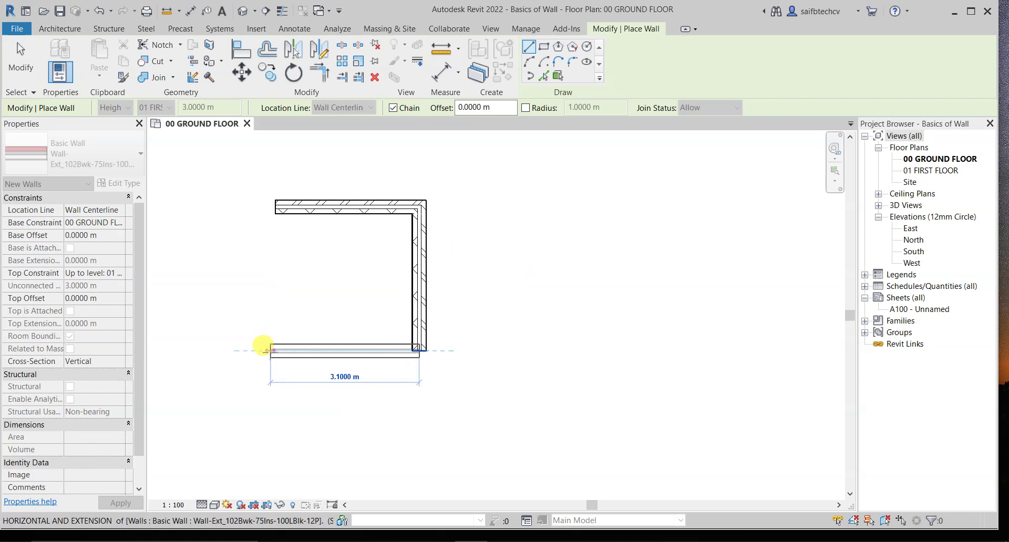
{"action": "type", "text": "3"}
{"action": "key", "text": "Return"}
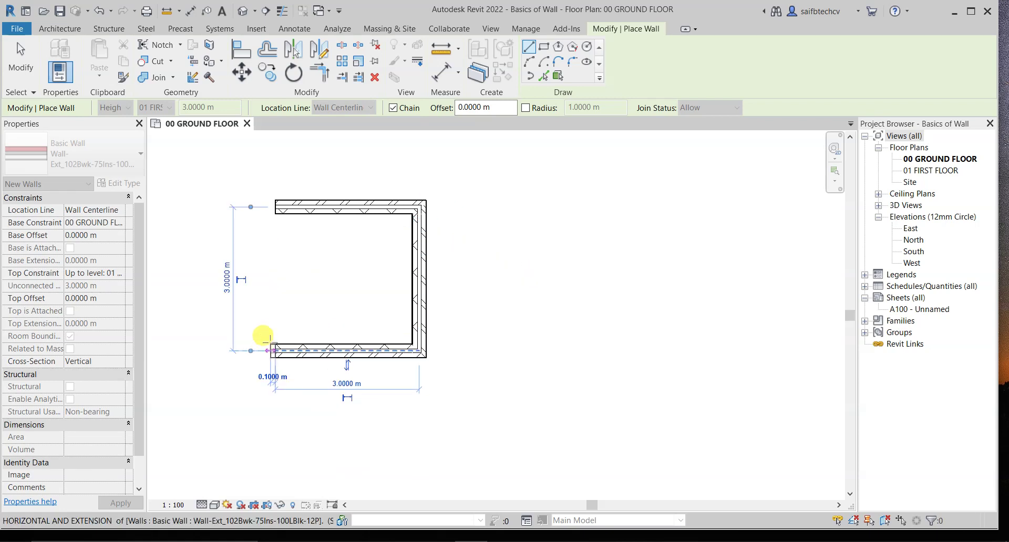
{"action": "left_click", "coordinate": [276, 211]}
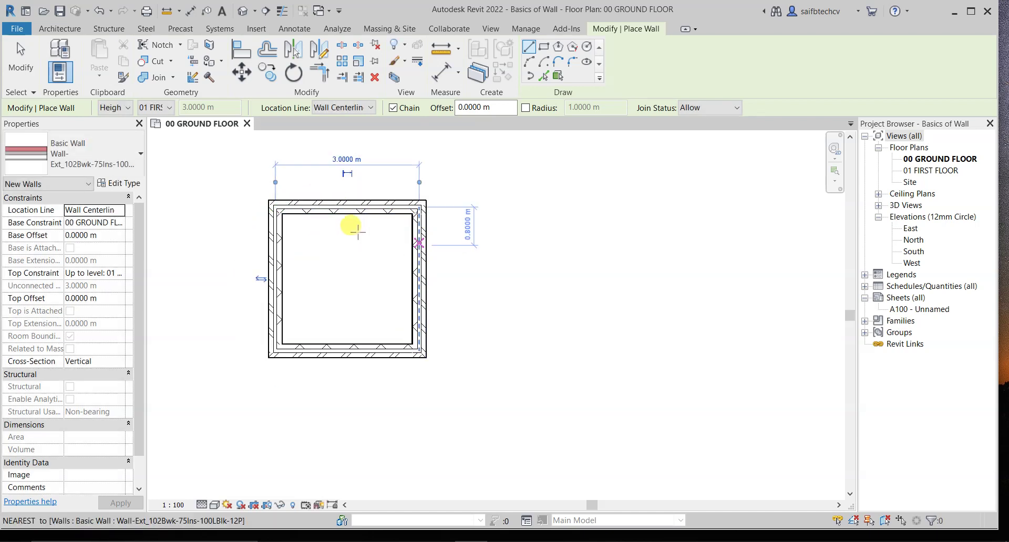
- Measure the room's clear width by moving both witness lines of the temporary dimension to the inner wall faces
{"action": "scroll", "coordinate": [310, 225], "scroll_direction": "up", "scroll_amount": 2}
{"action": "scroll", "coordinate": [301, 208], "scroll_direction": "up", "scroll_amount": 3}
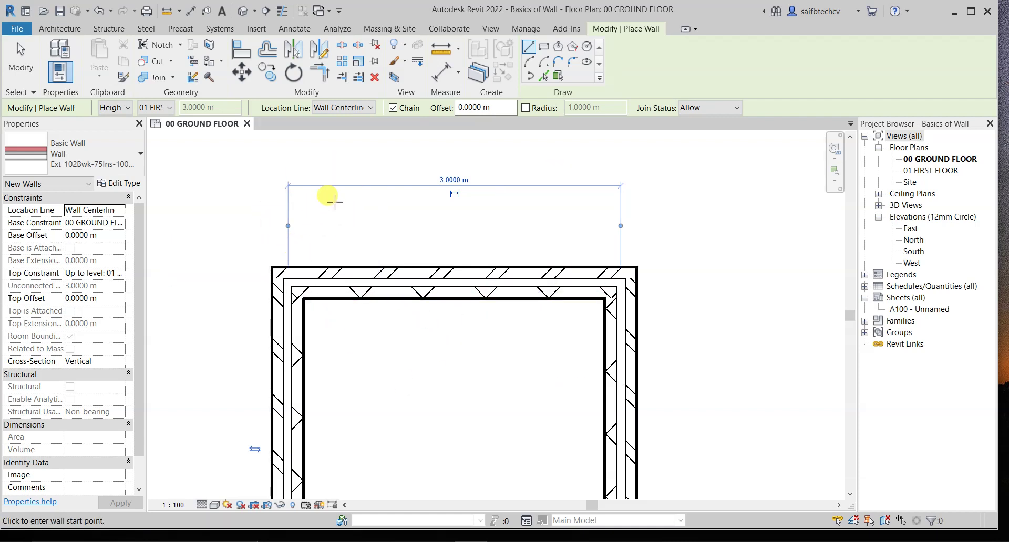
{"action": "left_click", "coordinate": [287, 226]}
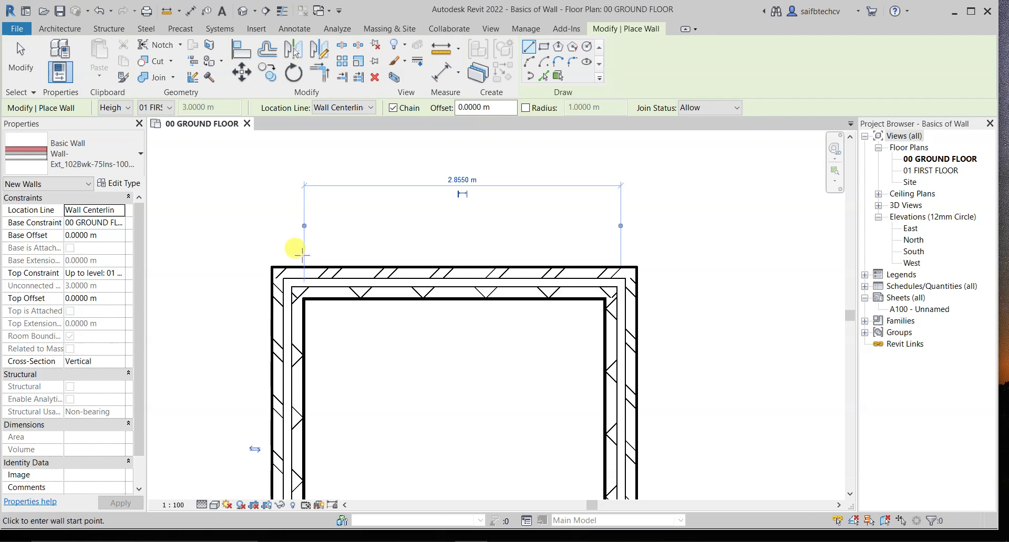
{"action": "left_click", "coordinate": [621, 226]}
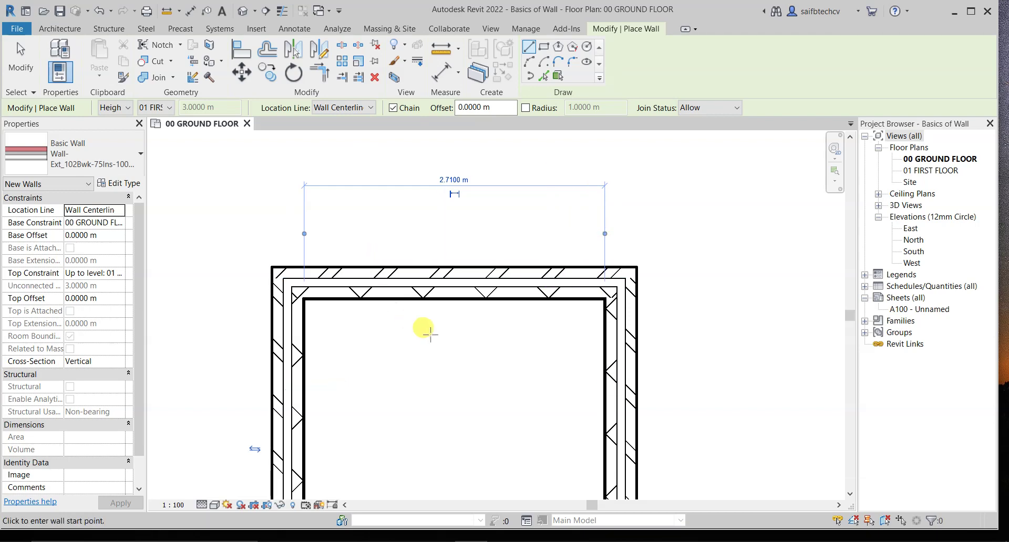
{"action": "middle_click_drag", "start_coordinate": [426, 332], "coordinate": [426, 273]}
{"action": "middle_click_drag", "start_coordinate": [350, 250], "coordinate": [342, 308]}
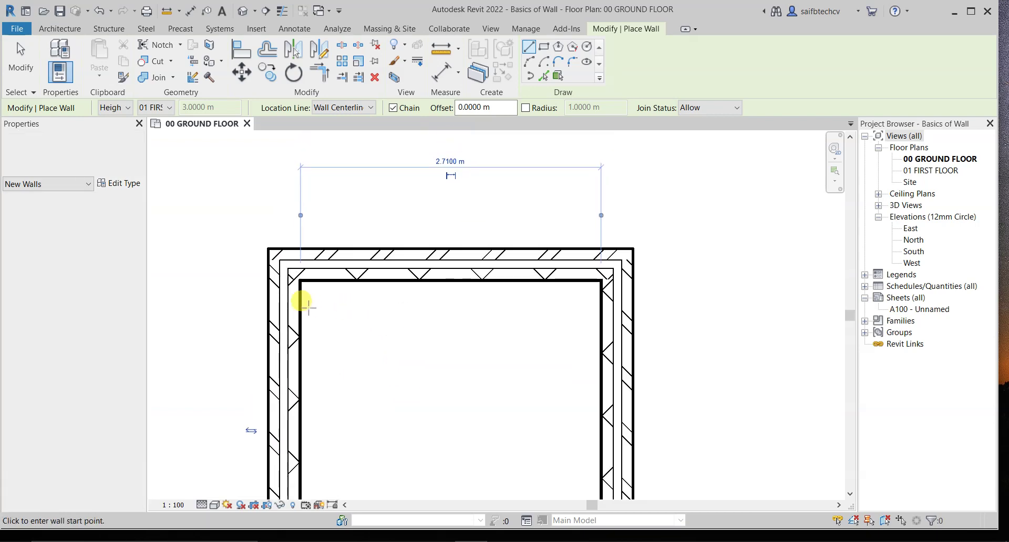
{"action": "middle_click_drag", "start_coordinate": [466, 261], "coordinate": [464, 317]}
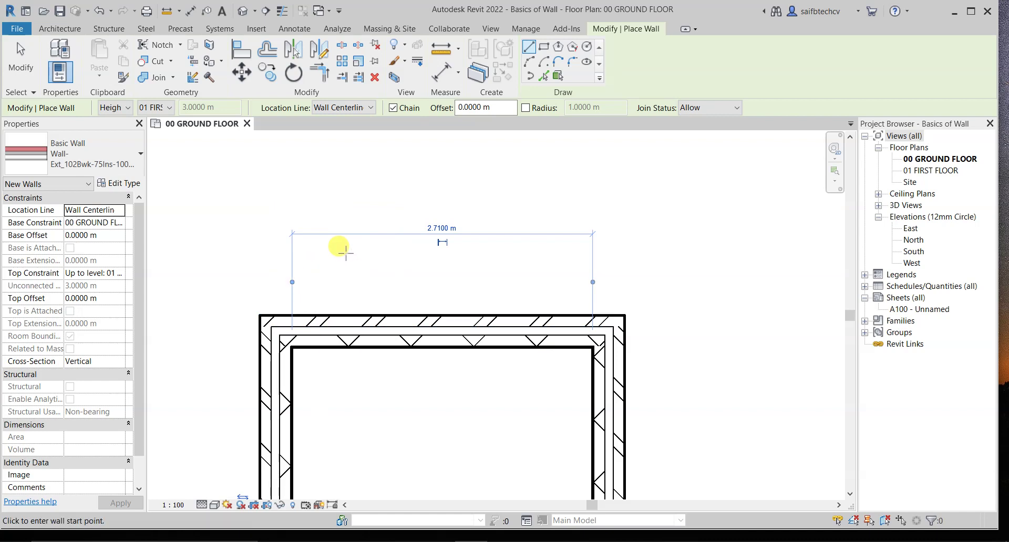
{"action": "middle_click_drag", "start_coordinate": [479, 295], "coordinate": [450, 260]}
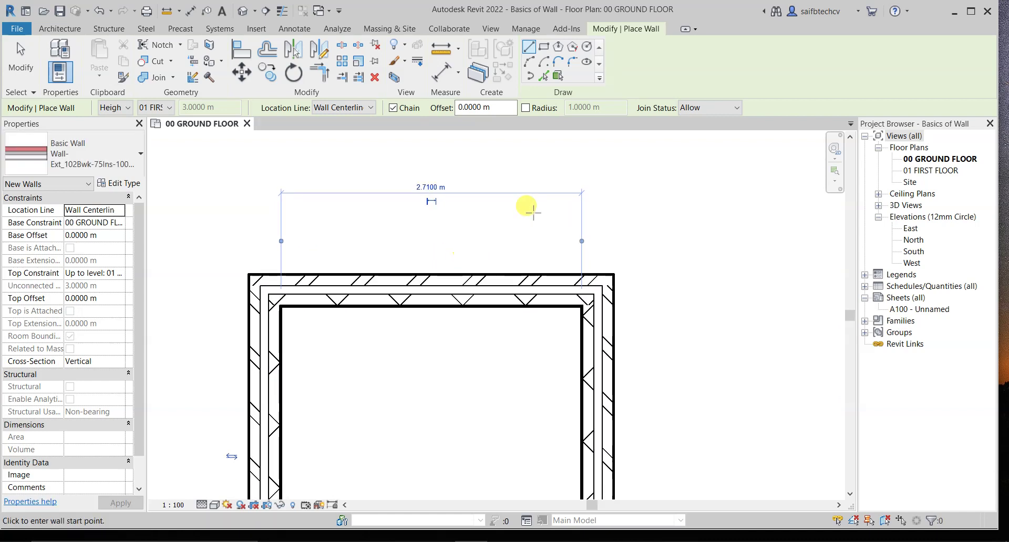
- Set the wall location line to Finish Face: Interior and draw a 3 m horizontal wall to the right of the first room
{"action": "left_click", "coordinate": [326, 108]}
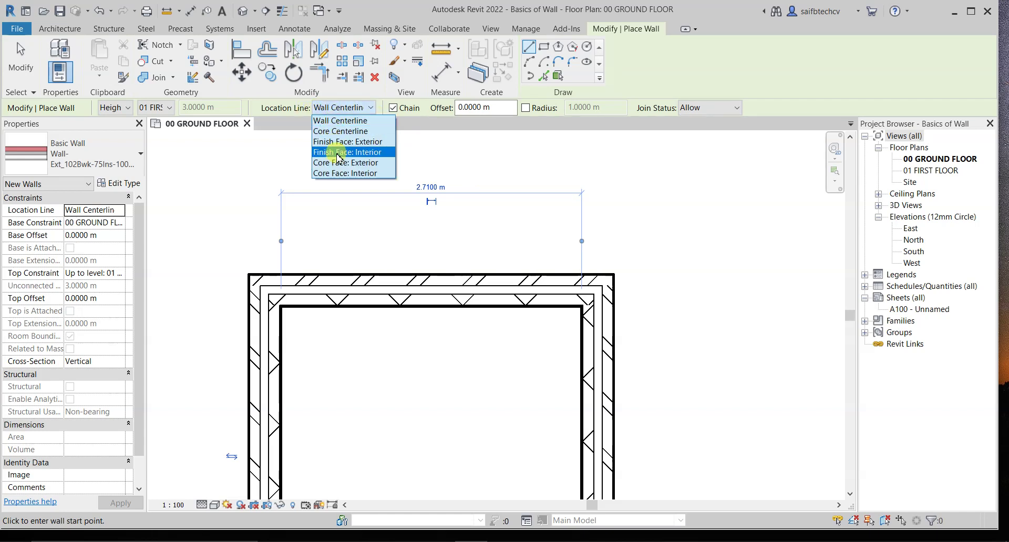
{"action": "left_click", "coordinate": [337, 152]}
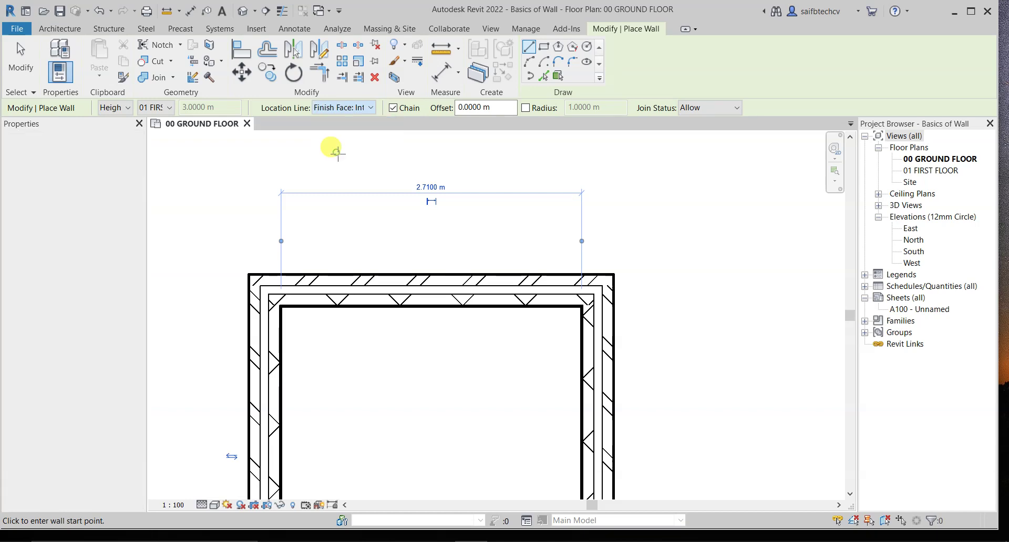
{"action": "scroll", "coordinate": [482, 220], "scroll_direction": "down", "scroll_amount": 2}
{"action": "middle_click_drag", "start_coordinate": [641, 280], "coordinate": [513, 258]}
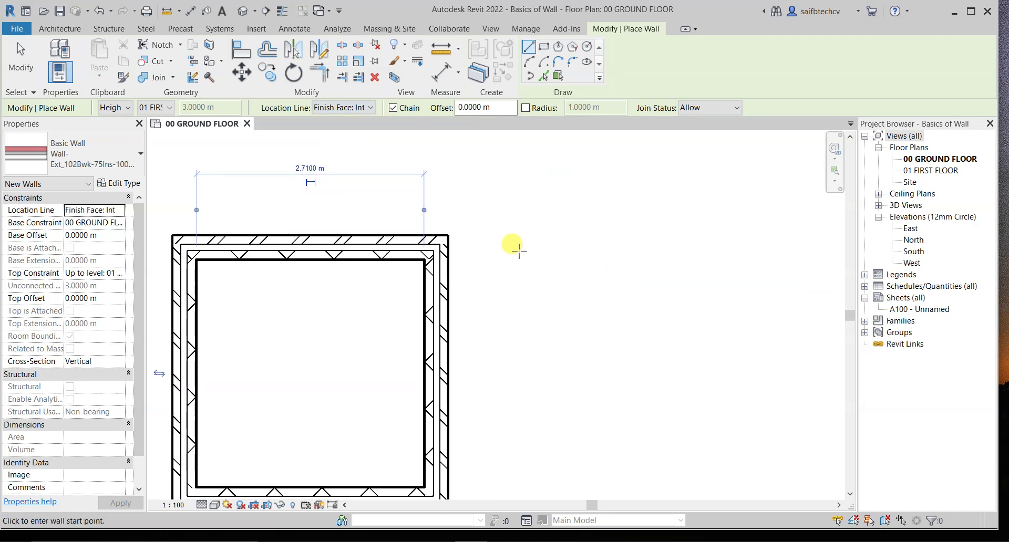
{"action": "left_click", "coordinate": [568, 242]}
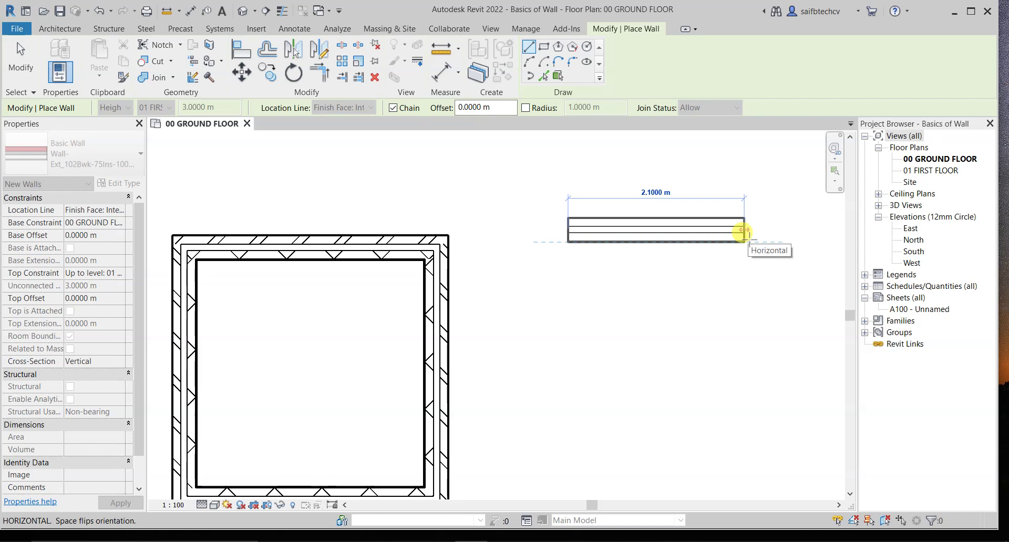
{"action": "type", "text": "3"}
{"action": "key", "text": "Return"}
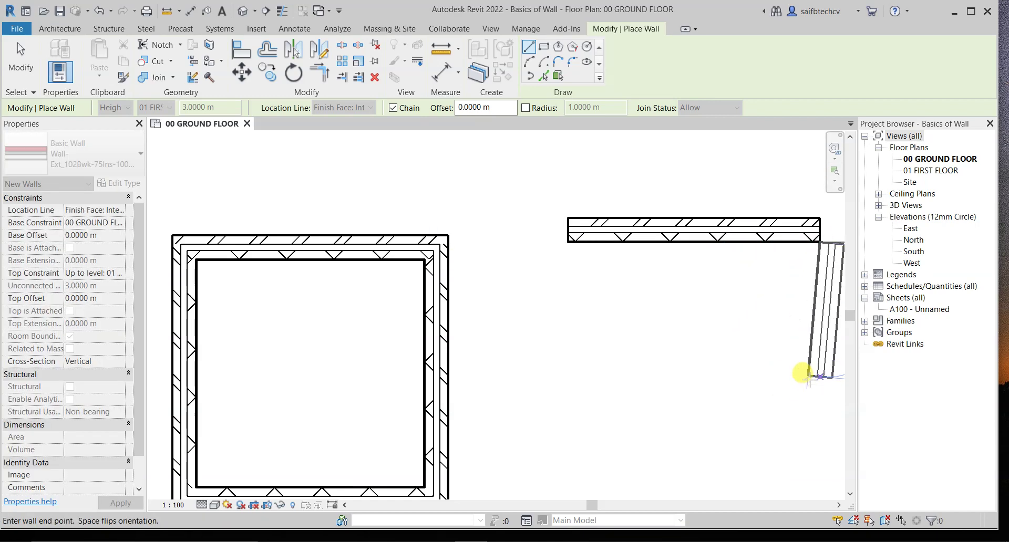
- Complete the second room with a 3 m vertical wall, a 3 m bottom wall and a closing wall, keeping the exterior finish outward
{"action": "middle_click_drag", "start_coordinate": [804, 371], "coordinate": [705, 327]}
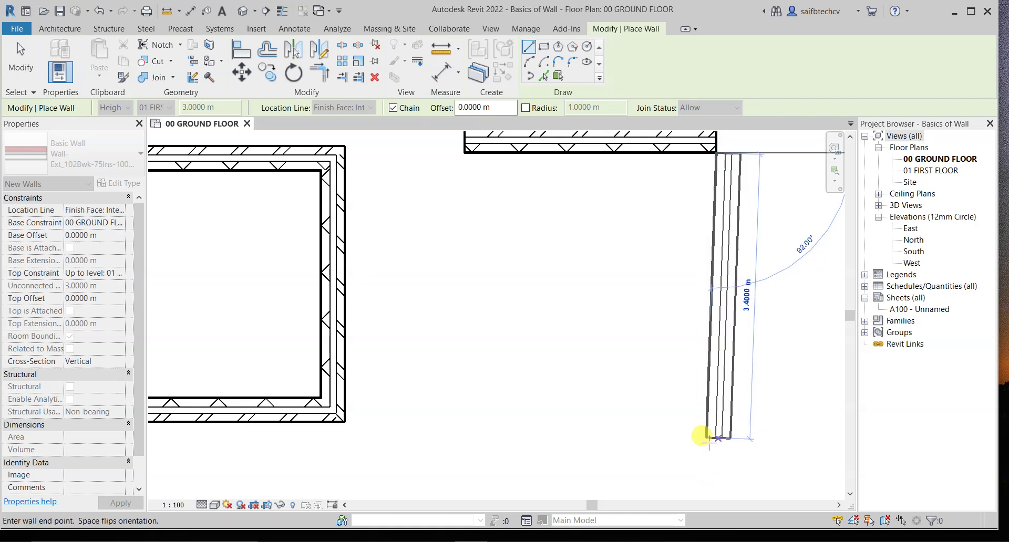
{"action": "key", "text": "space"}
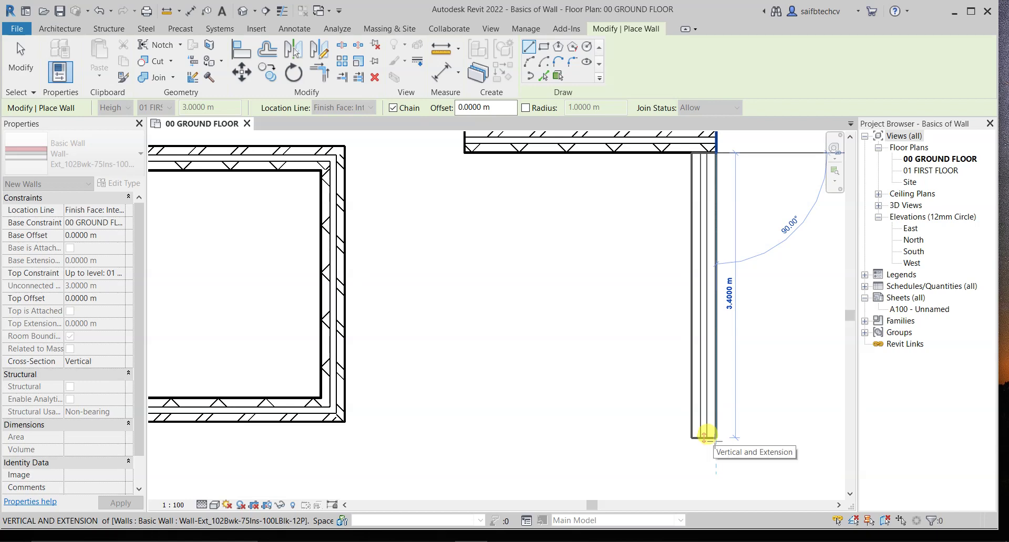
{"action": "key", "text": "space"}
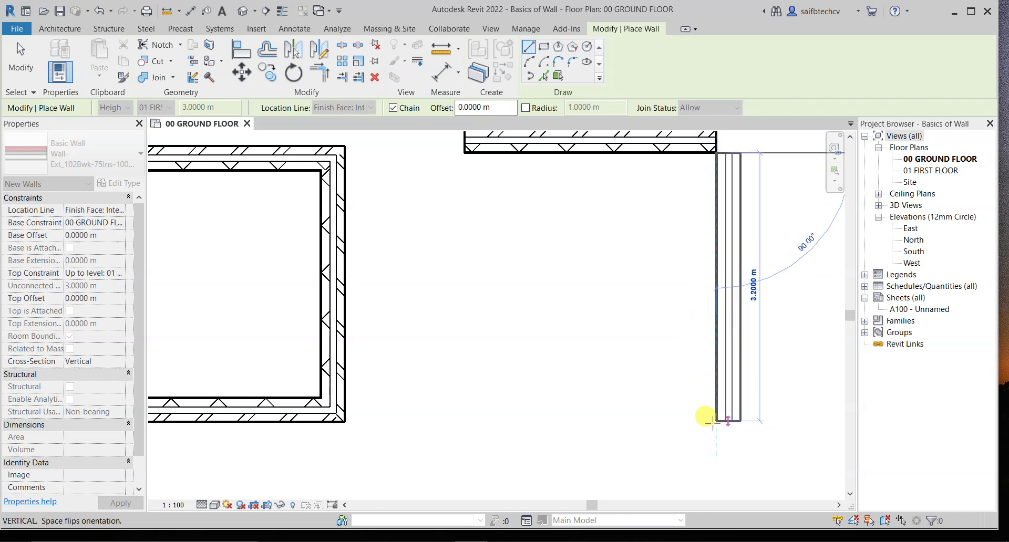
{"action": "type", "text": "3"}
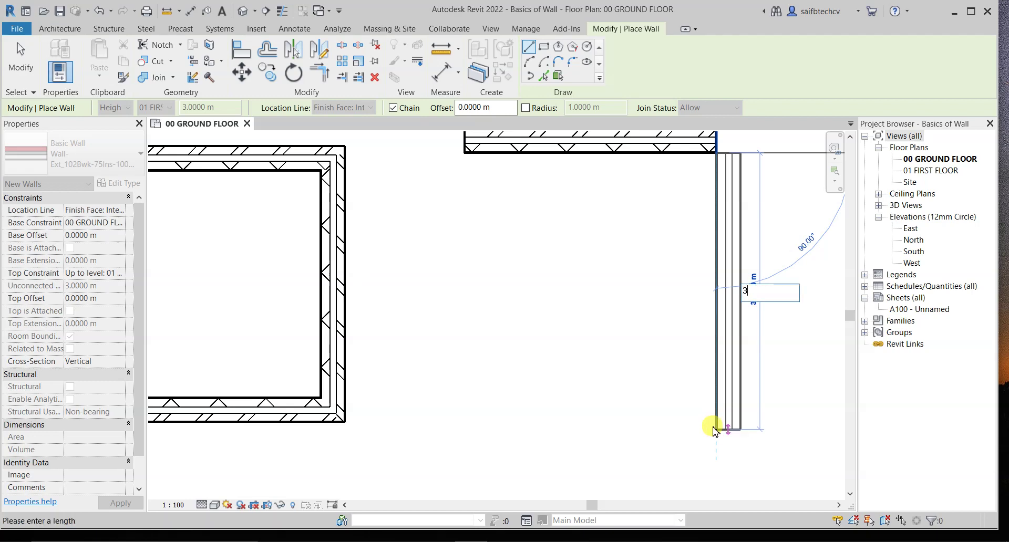
{"action": "key", "text": "Return"}
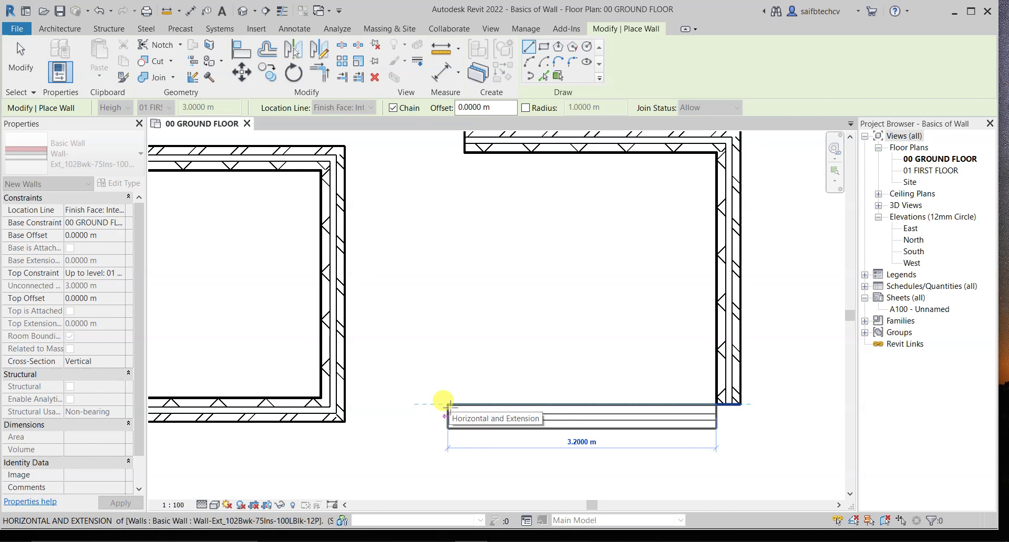
{"action": "type", "text": "3"}
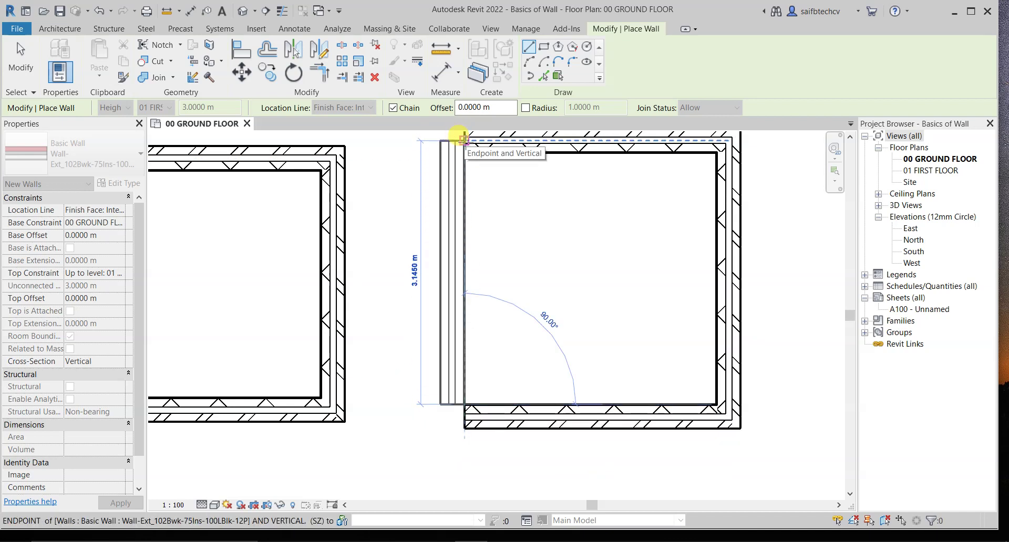
{"action": "left_click", "coordinate": [463, 140]}
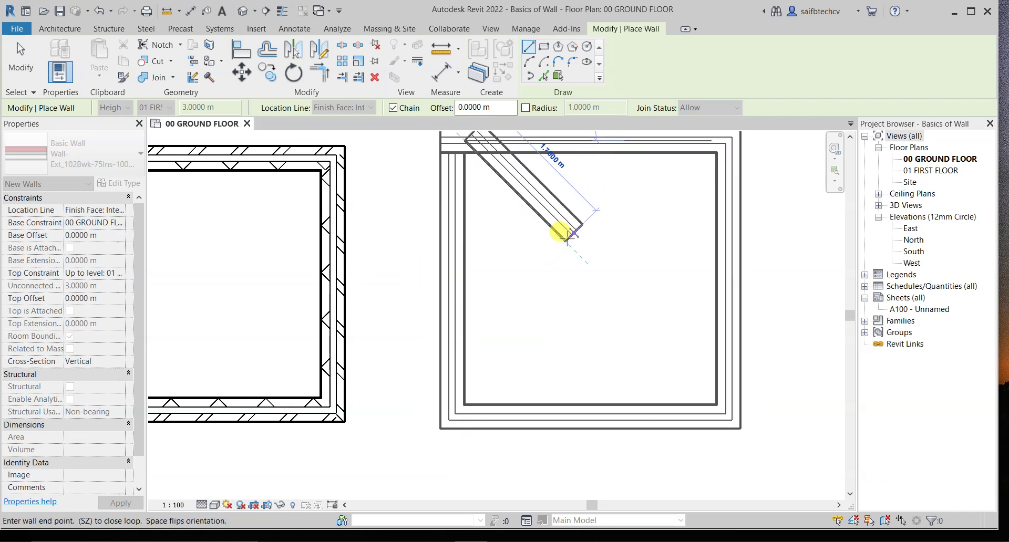
{"action": "key", "text": "Escape"}
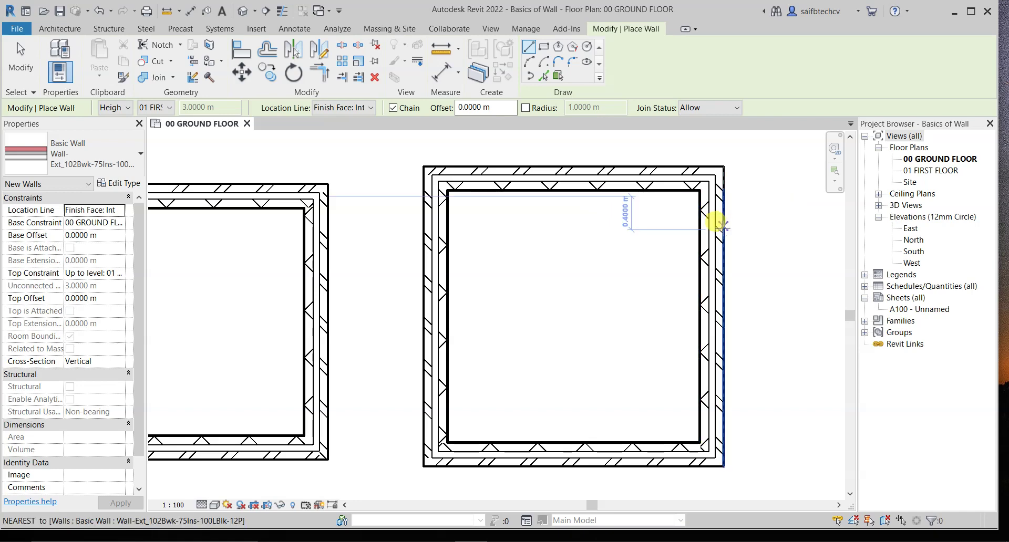
{"action": "key", "text": "Escape"}
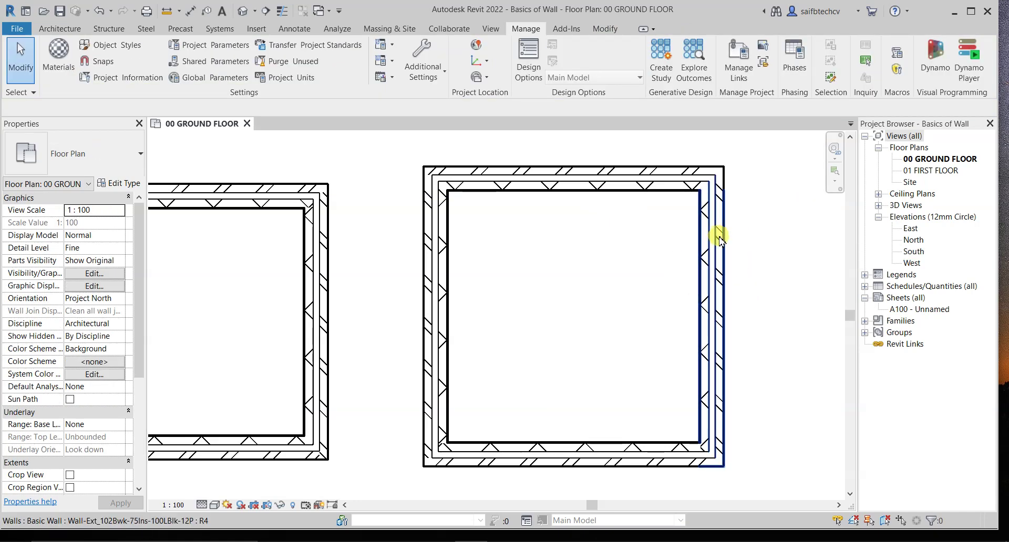
- Measure the second room's clear width by moving both witness lines of its right wall's temporary dimension to the inner wall faces
{"action": "left_click", "coordinate": [720, 246]}
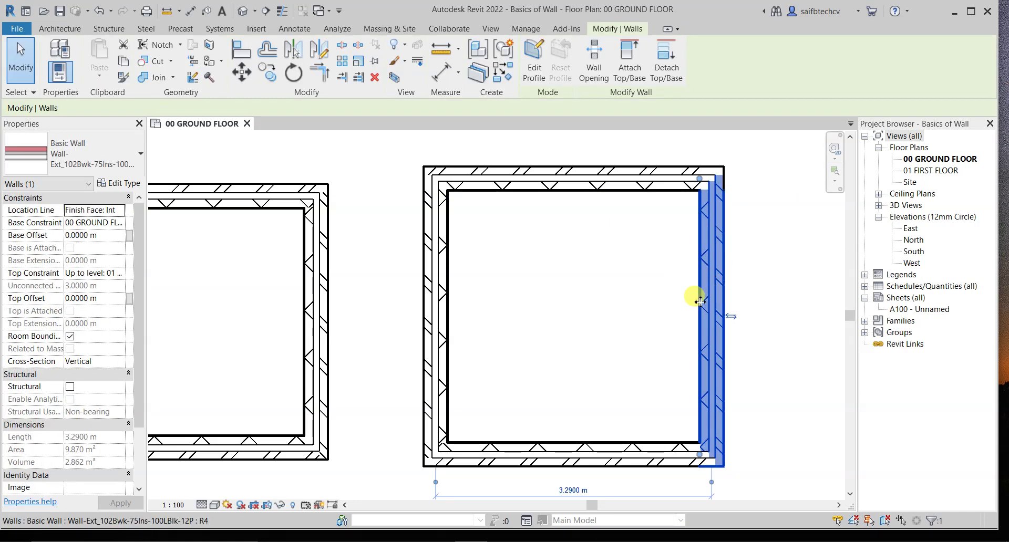
{"action": "scroll", "coordinate": [592, 293], "scroll_direction": "up", "scroll_amount": 1}
{"action": "scroll", "coordinate": [491, 394], "scroll_direction": "up", "scroll_amount": 2}
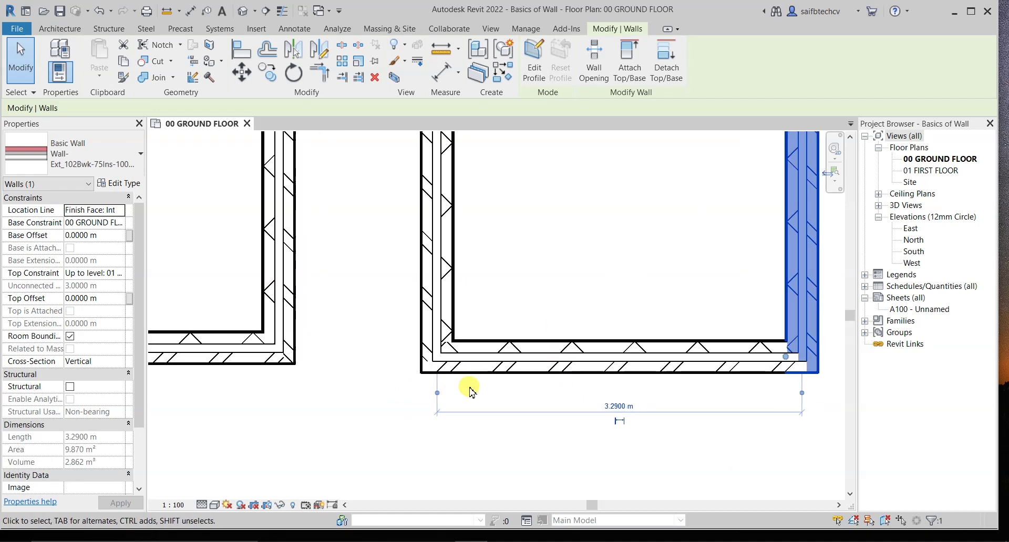
{"action": "scroll", "coordinate": [440, 383], "scroll_direction": "up", "scroll_amount": 1}
{"action": "scroll", "coordinate": [441, 383], "scroll_direction": "up", "scroll_amount": 1}
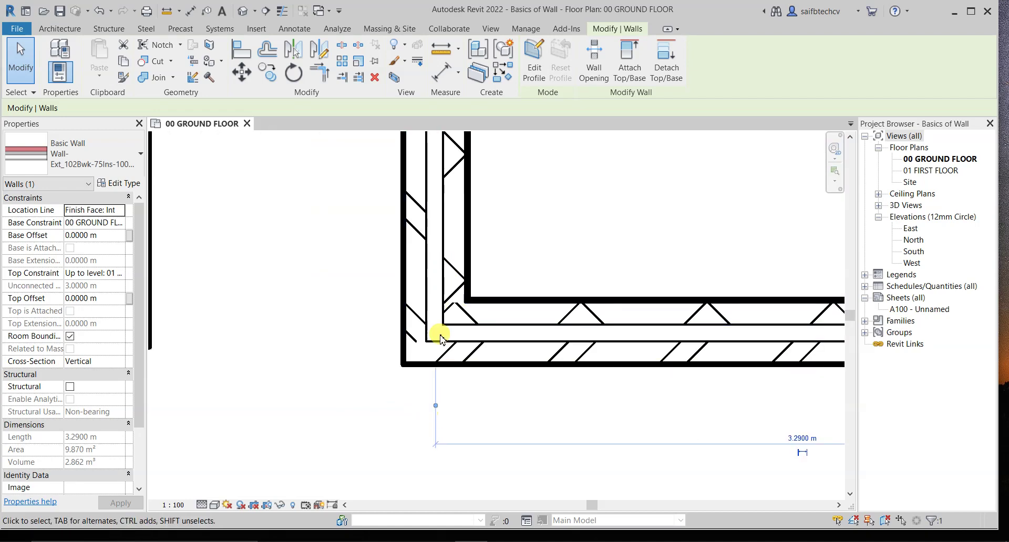
{"action": "scroll", "coordinate": [483, 378], "scroll_direction": "down", "scroll_amount": 1}
{"action": "scroll", "coordinate": [492, 384], "scroll_direction": "down", "scroll_amount": 1}
{"action": "middle_click_drag", "start_coordinate": [500, 389], "coordinate": [449, 382]}
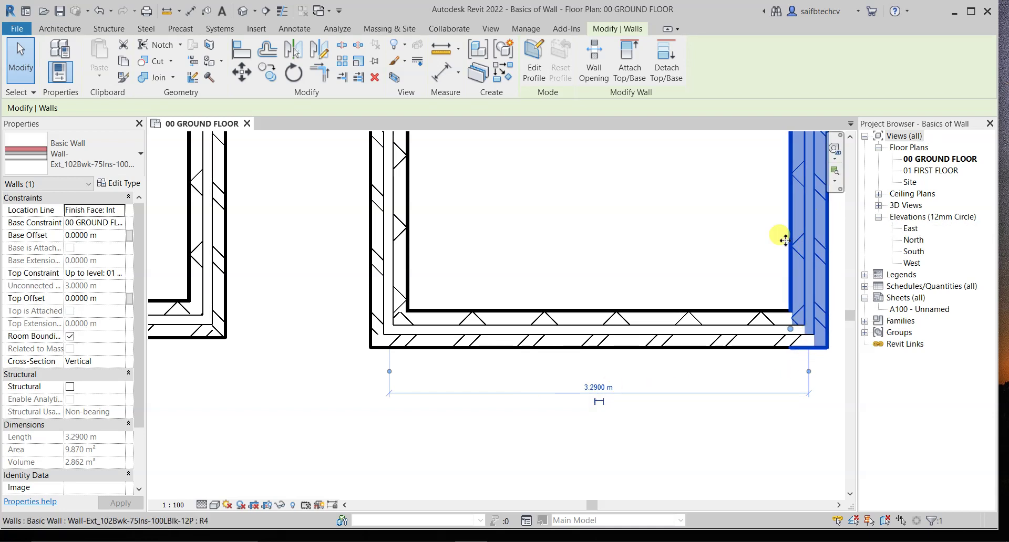
{"action": "left_click_drag", "start_coordinate": [389, 372], "coordinate": [419, 315]}
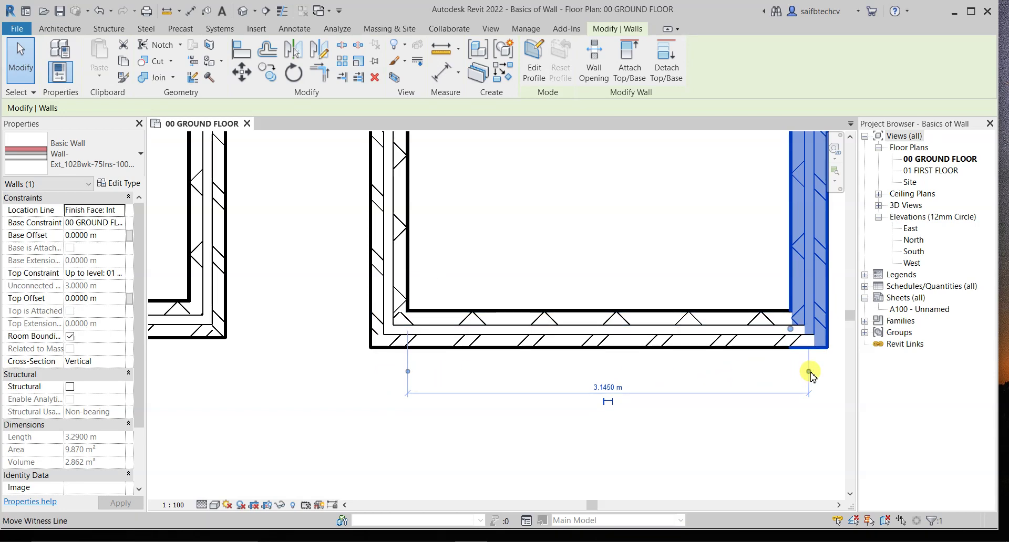
{"action": "left_click_drag", "start_coordinate": [810, 372], "coordinate": [811, 375]}
{"action": "middle_click_drag", "start_coordinate": [402, 199], "coordinate": [480, 342]}
{"action": "scroll", "coordinate": [473, 344], "scroll_direction": "down", "scroll_amount": 1}
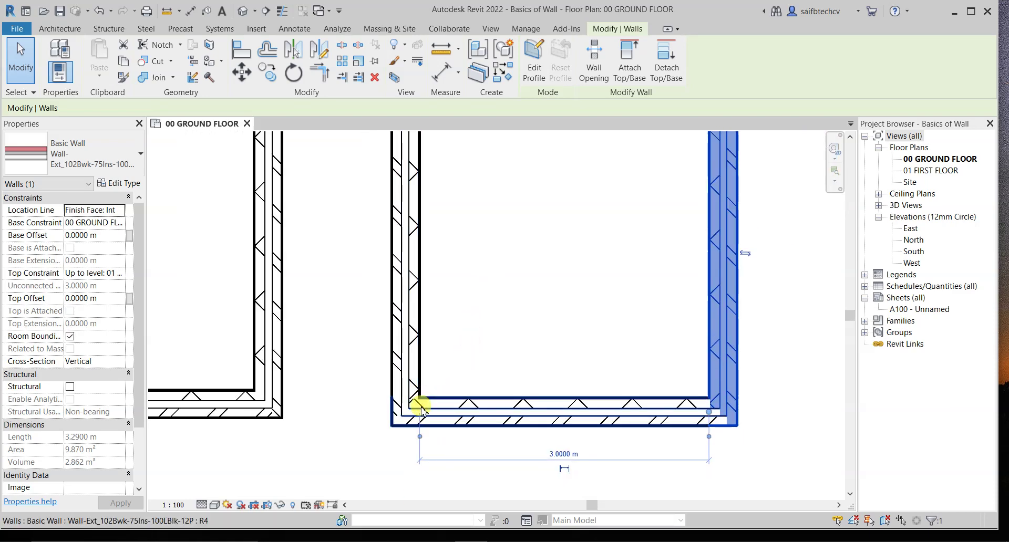
{"action": "mouse_move", "coordinate": [556, 313]}
{"action": "middle_mouse_down"}
{"action": "mouse_move", "coordinate": [578, 331]}
{"action": "mouse_move", "coordinate": [547, 382]}
{"action": "middle_mouse_up"}
{"action": "scroll", "coordinate": [383, 342], "scroll_direction": "down", "scroll_amount": 1}
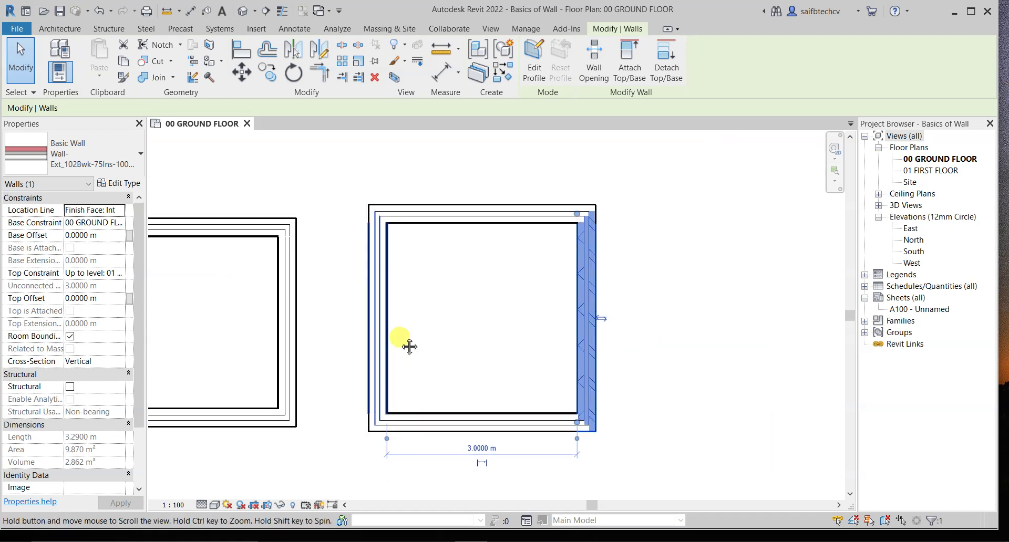
{"action": "middle_click_drag", "start_coordinate": [408, 342], "coordinate": [426, 329]}
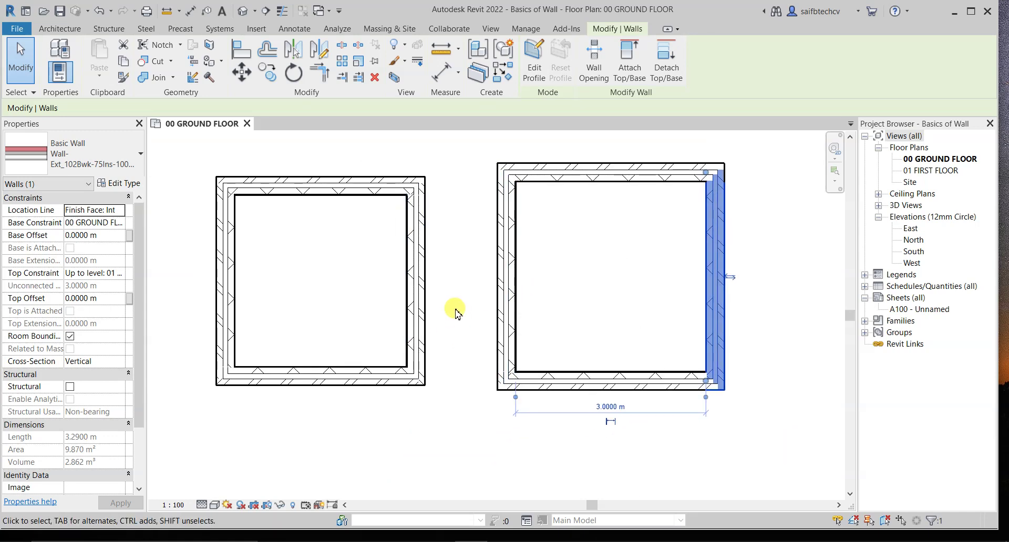
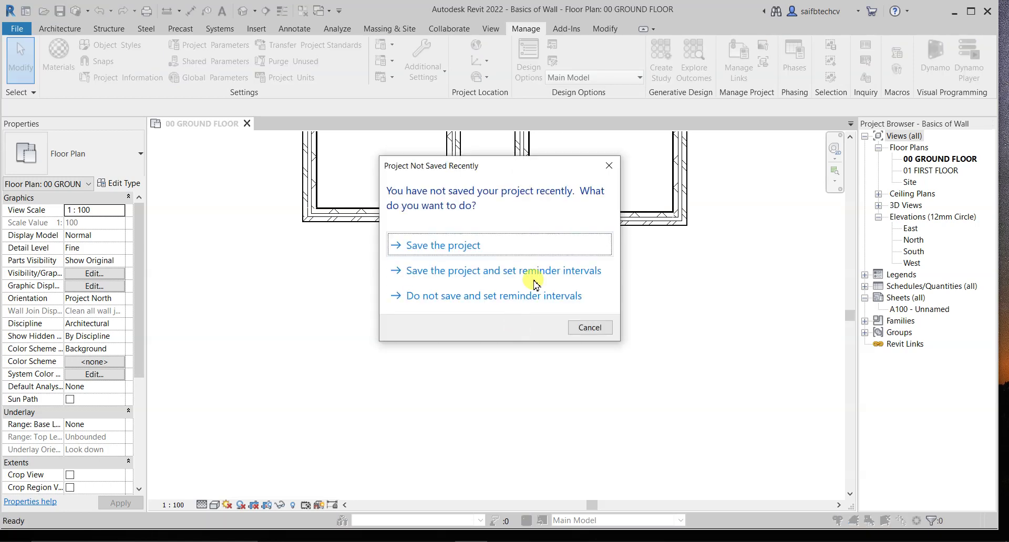
- Dismiss the save reminder without saving and set the location line for new walls to Finish Face: Exterior
{"action": "left_click", "coordinate": [609, 172]}
{"action": "key", "text": "w"}
{"action": "key", "text": "a"}
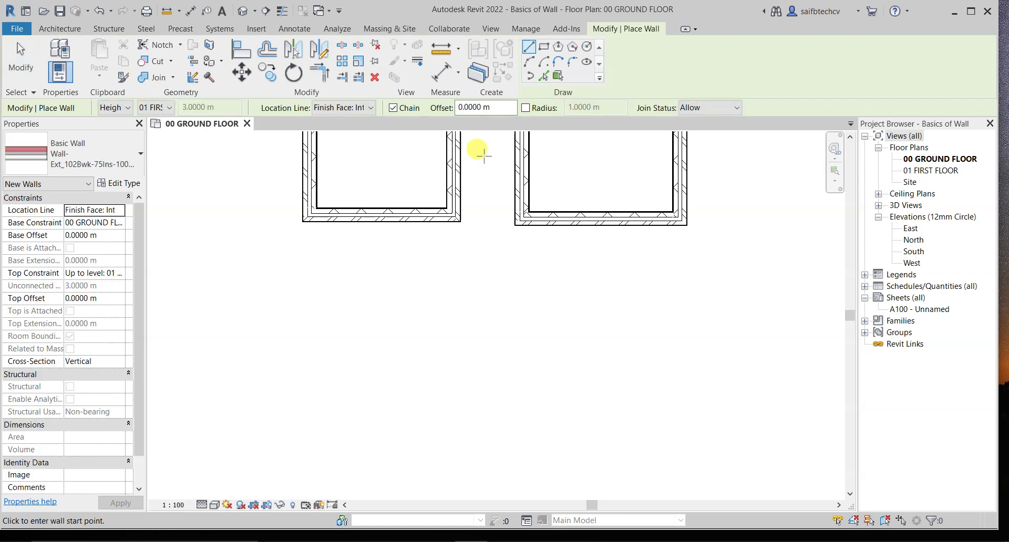
{"action": "left_click", "coordinate": [347, 110]}
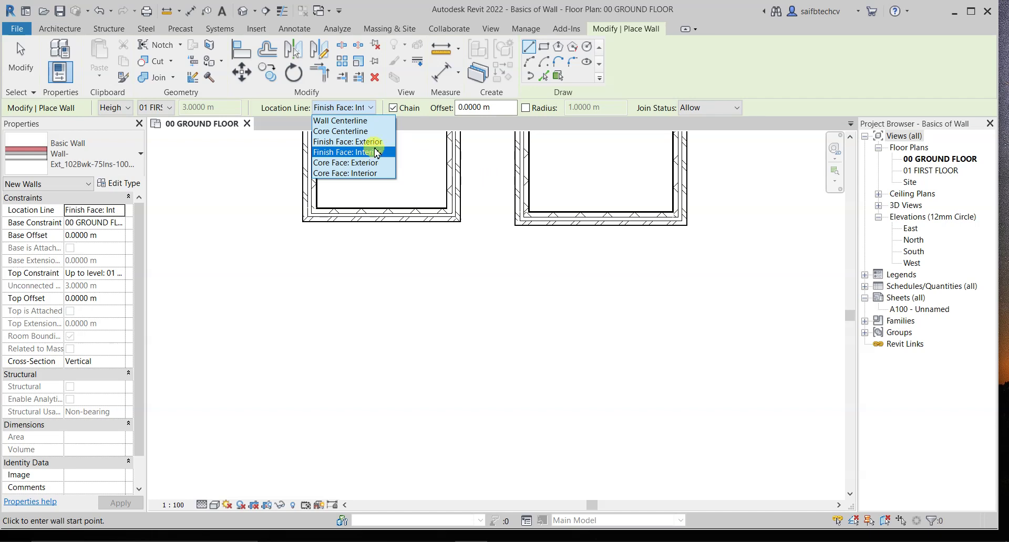
{"action": "left_click", "coordinate": [345, 142]}
{"action": "middle_click_drag", "start_coordinate": [508, 331], "coordinate": [491, 252]}
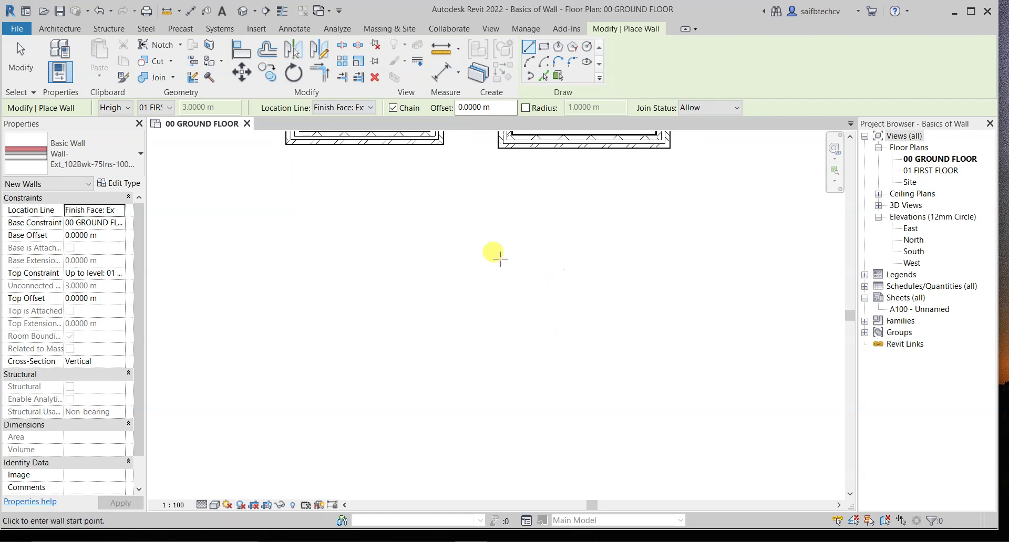
- Draw a 3 m horizontal wall below the two rooms, flipped so its thickness lies above the drawn line
{"action": "left_click", "coordinate": [390, 252]}
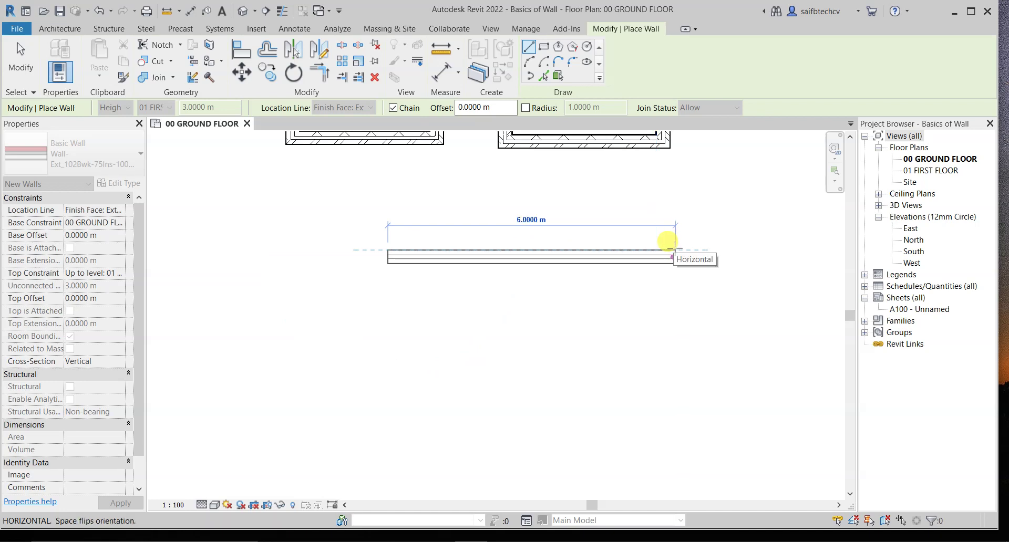
{"action": "key", "text": "space"}
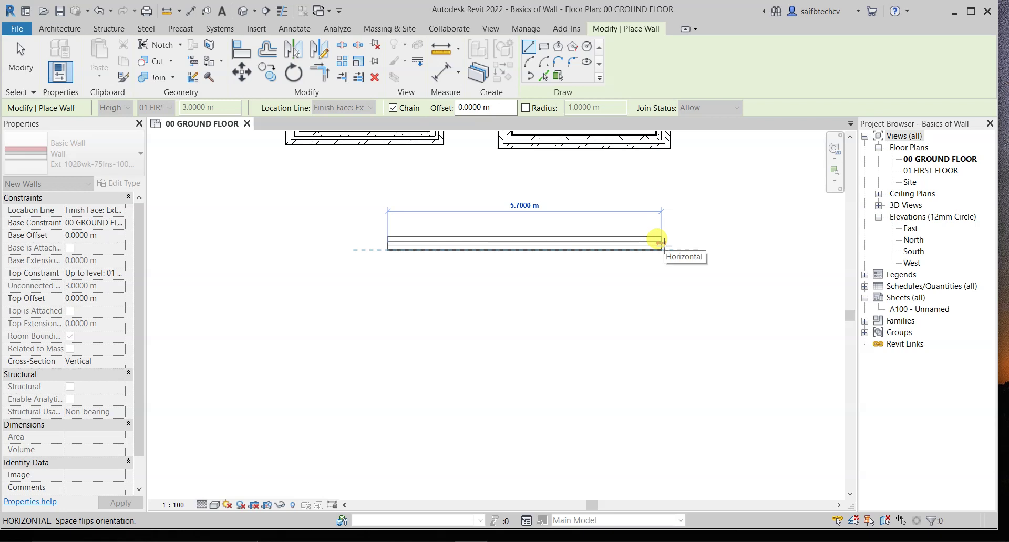
{"action": "type", "text": "3"}
{"action": "key", "text": "Return"}
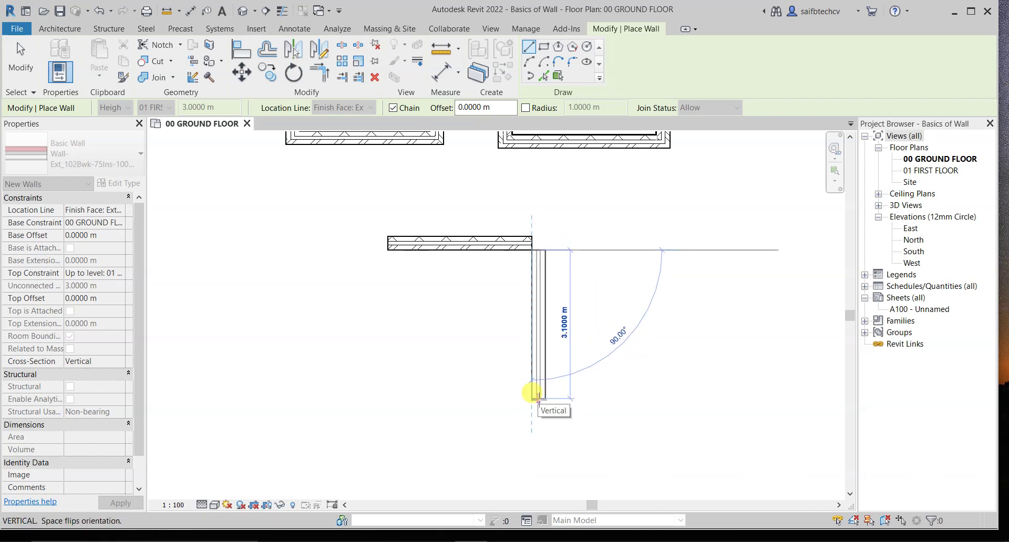
- Complete the third room with a 3 m vertical wall flipped inward, a 3 m bottom wall and a closing wall on the left
{"action": "key", "text": "space"}
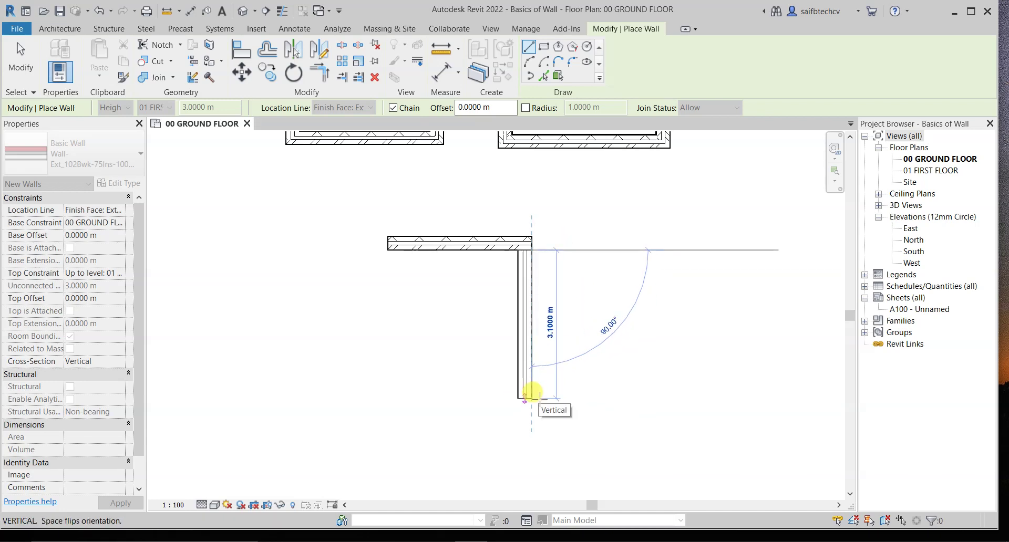
{"action": "type", "text": "3"}
{"action": "key", "text": "Return"}
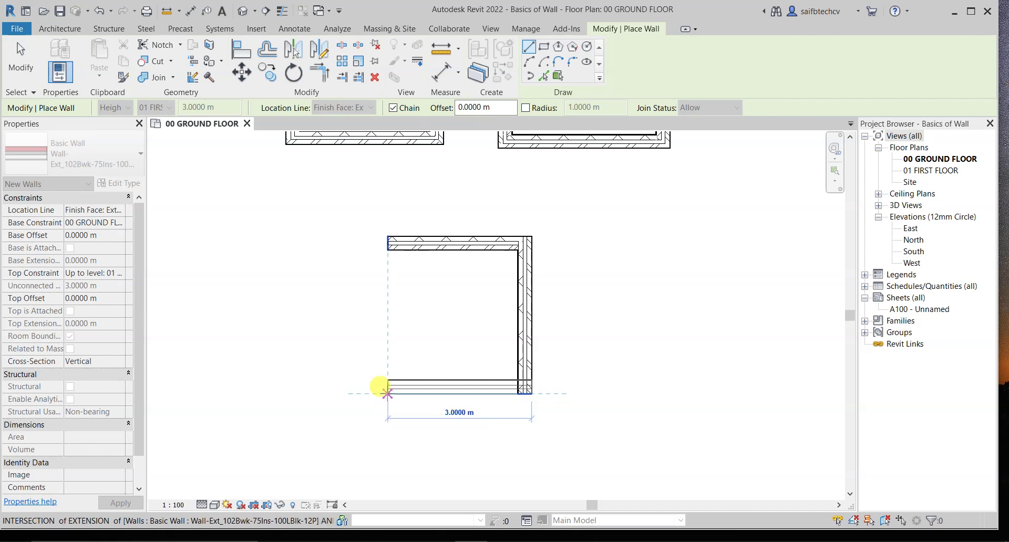
{"action": "left_click", "coordinate": [387, 391]}
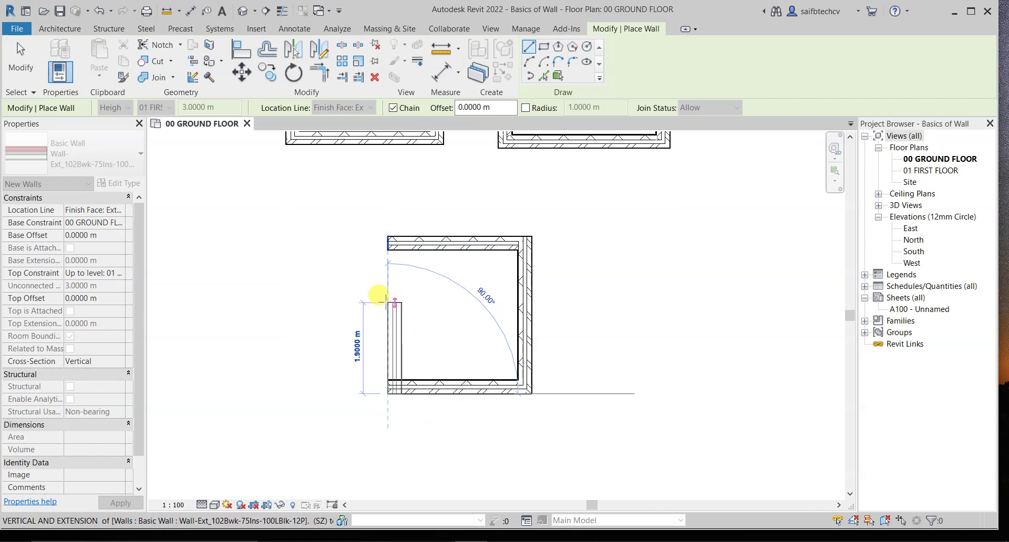
{"action": "left_click", "coordinate": [388, 244]}
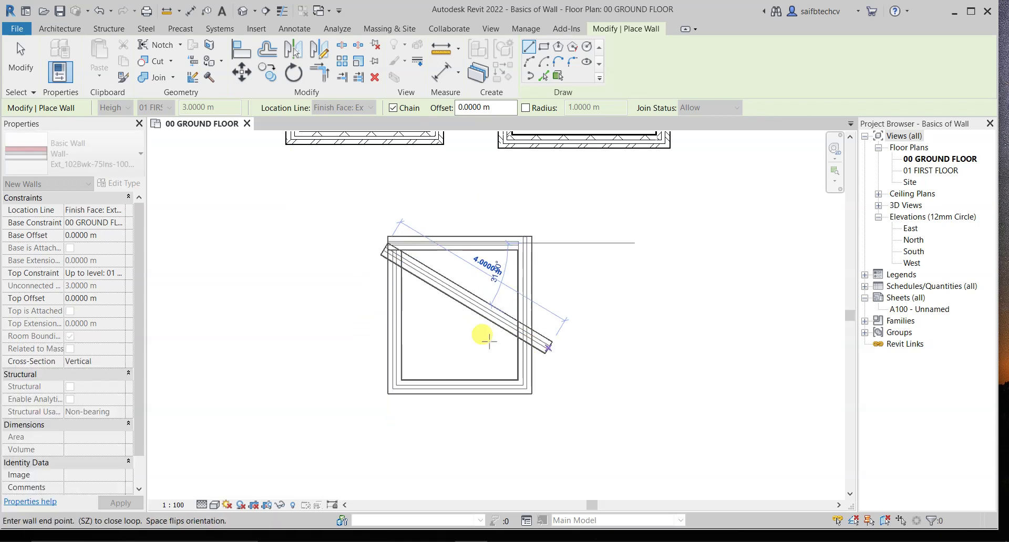
{"action": "key", "text": "Escape"}
{"action": "scroll", "coordinate": [478, 297], "scroll_direction": "up", "scroll_amount": 5}
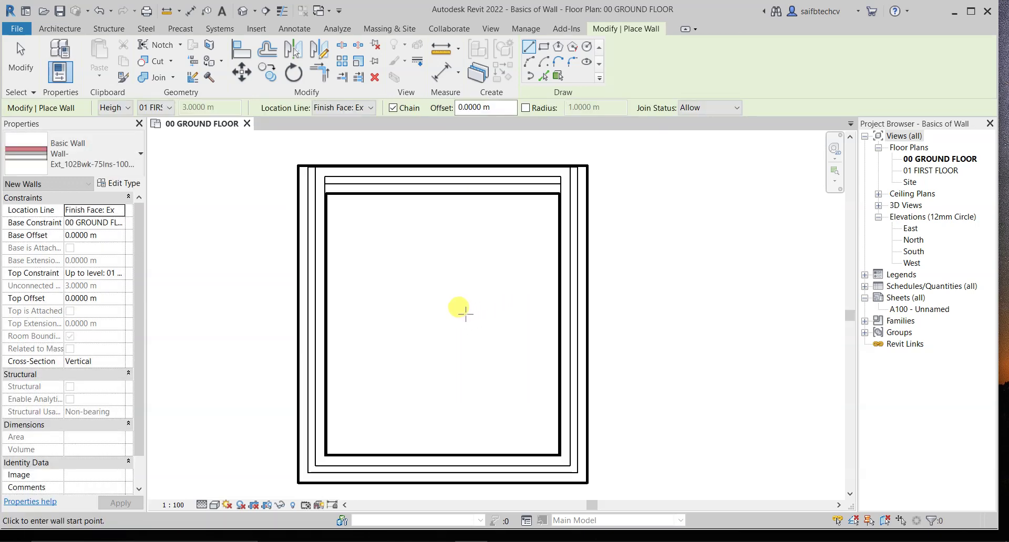
{"action": "key", "text": "Escape"}
- Measure the third room's clear width by moving both witness lines of its right wall's temporary dimension to the inner wall faces
{"action": "left_click", "coordinate": [583, 226]}
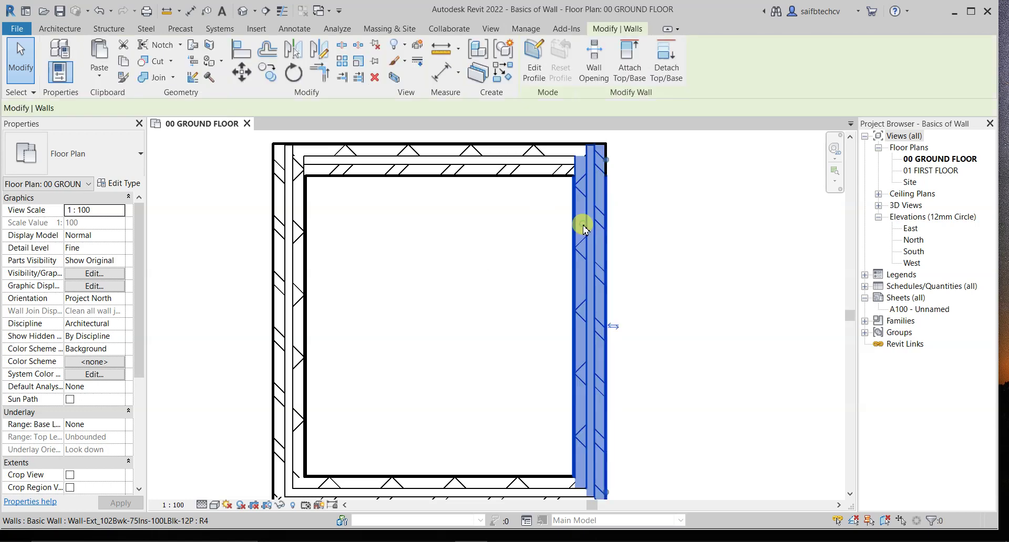
{"action": "middle_click_drag", "start_coordinate": [698, 347], "coordinate": [723, 235]}
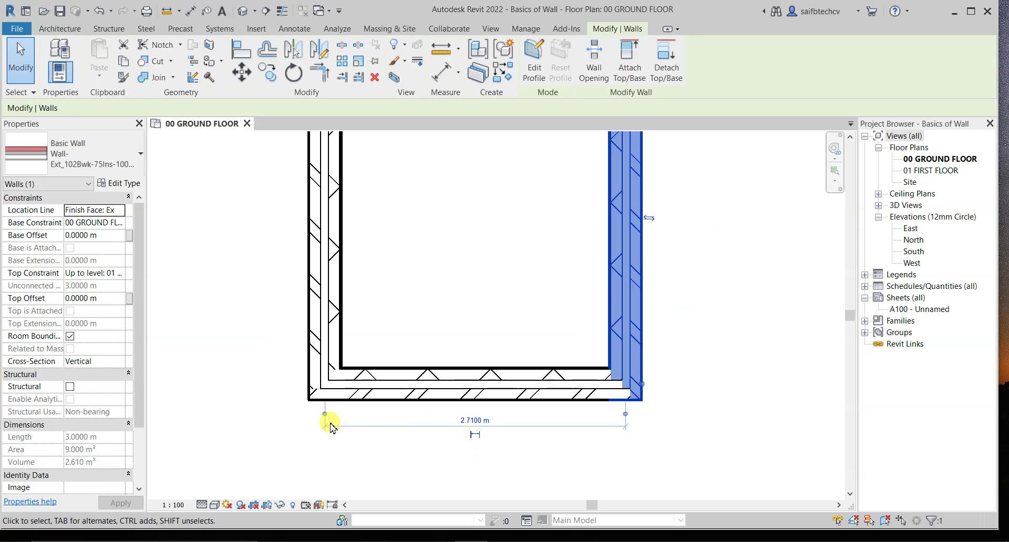
{"action": "left_click_drag", "start_coordinate": [326, 421], "coordinate": [326, 419]}
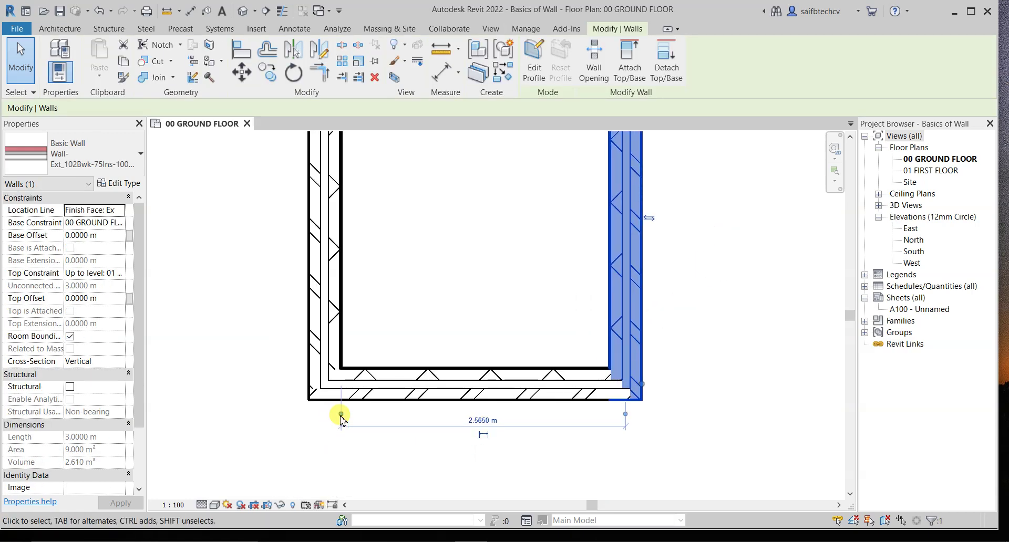
{"action": "left_click", "coordinate": [625, 414]}
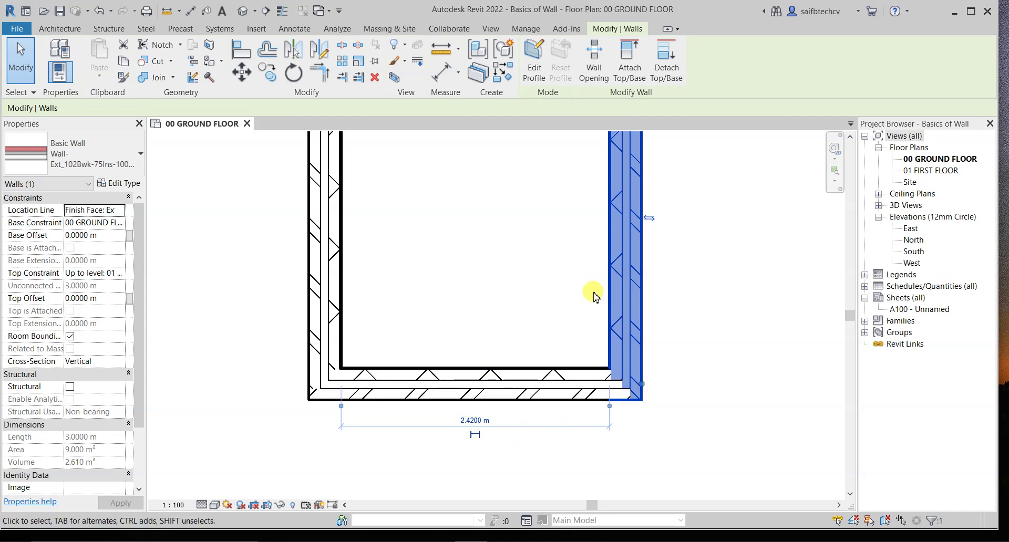
{"action": "middle_click_drag", "start_coordinate": [592, 292], "coordinate": [547, 431]}
{"action": "scroll", "coordinate": [566, 299], "scroll_direction": "down", "scroll_amount": 4}
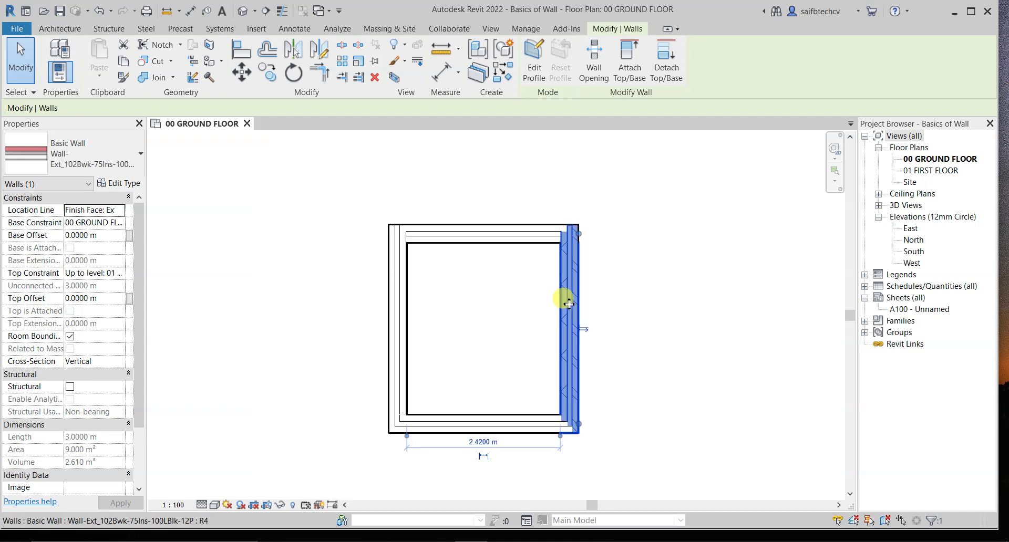
{"action": "middle_click_drag", "start_coordinate": [625, 289], "coordinate": [581, 342]}
{"action": "scroll", "coordinate": [582, 342], "scroll_direction": "down", "scroll_amount": 2}
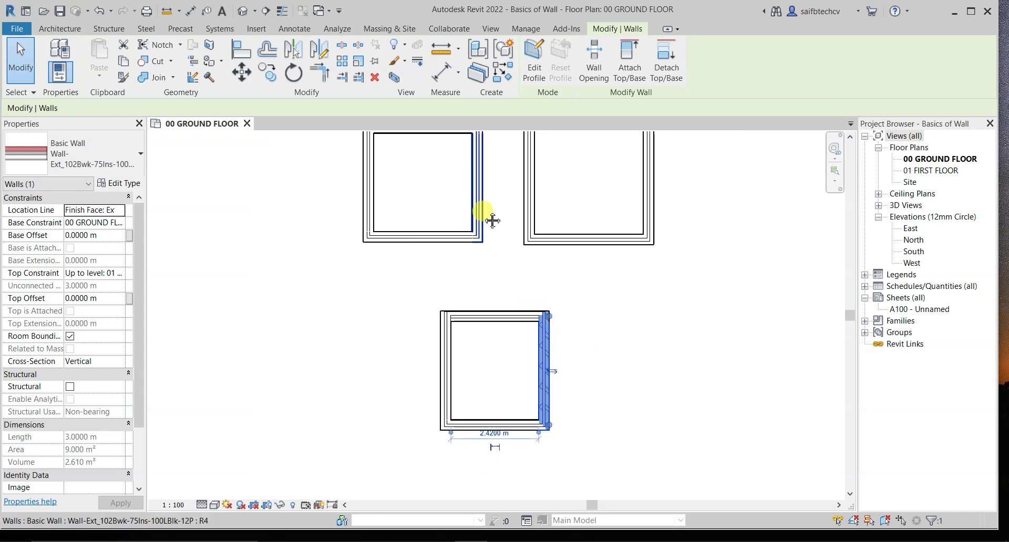
{"action": "middle_click_drag", "start_coordinate": [487, 218], "coordinate": [425, 281]}
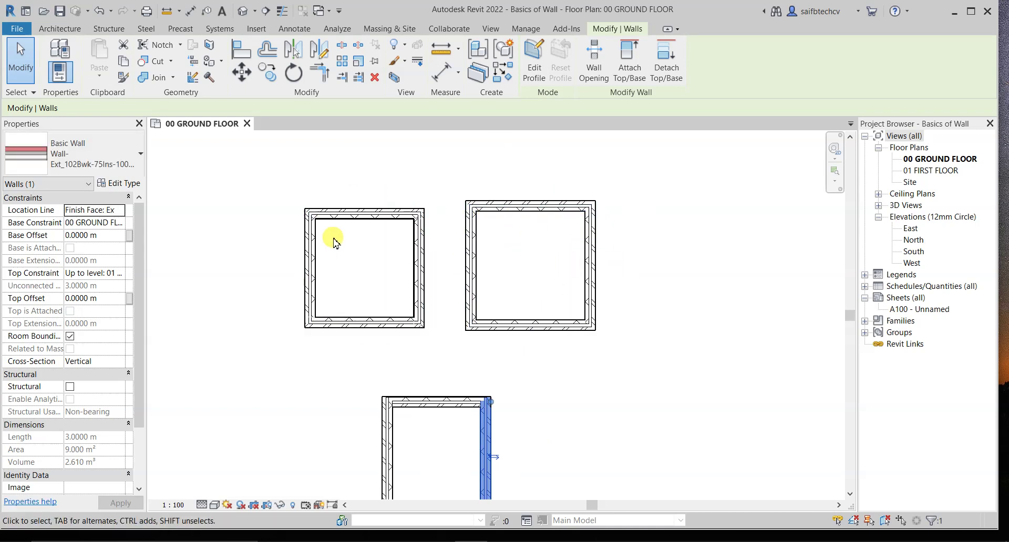
{"action": "middle_click_drag", "start_coordinate": [530, 363], "coordinate": [541, 280]}
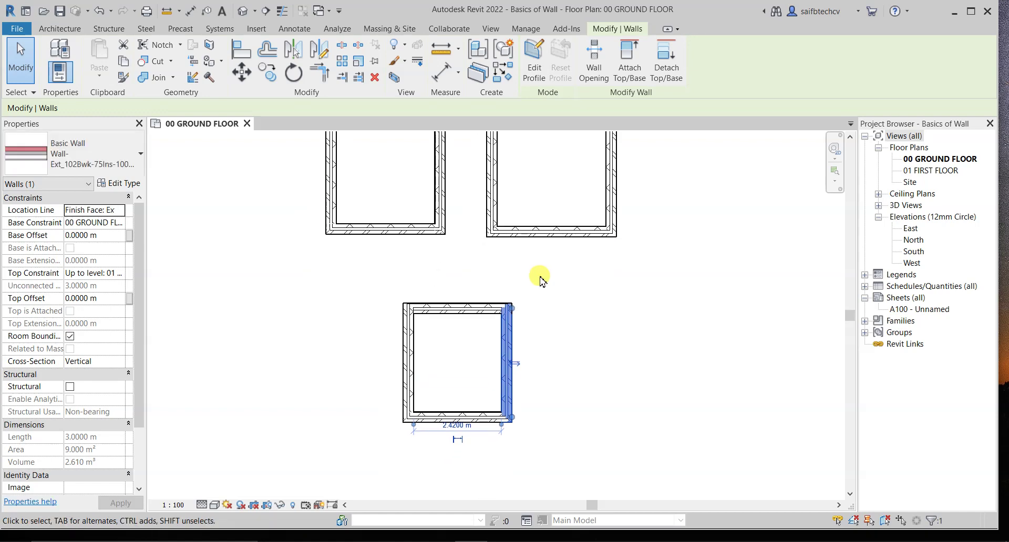
{"action": "left_click", "coordinate": [572, 343]}
{"action": "middle_click_drag", "start_coordinate": [514, 295], "coordinate": [512, 380]}
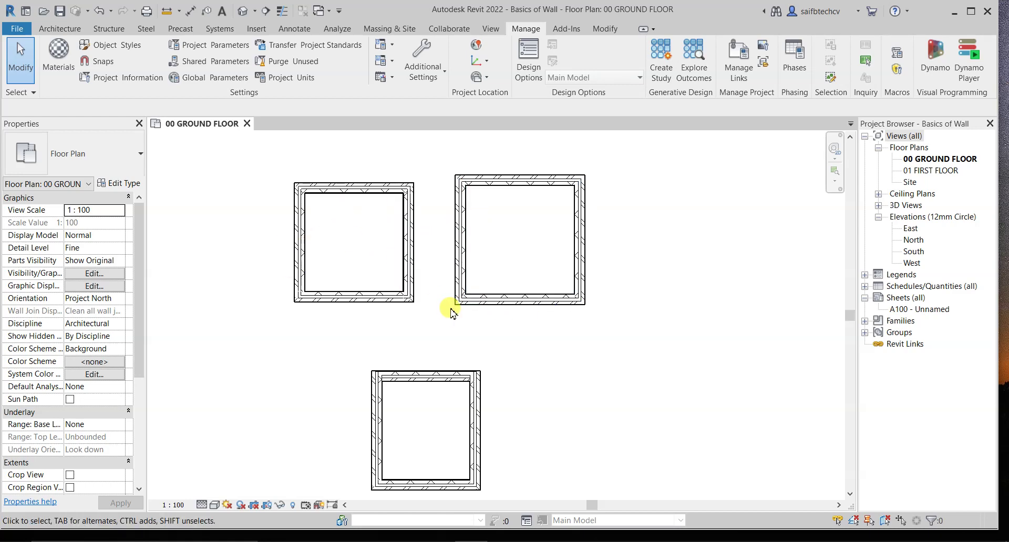
- Recheck the clear width of the second room from its right wall's temporary dimension, and clear the selection
{"action": "left_click", "coordinate": [578, 242]}
{"action": "scroll", "coordinate": [473, 323], "scroll_direction": "up", "scroll_amount": 5}
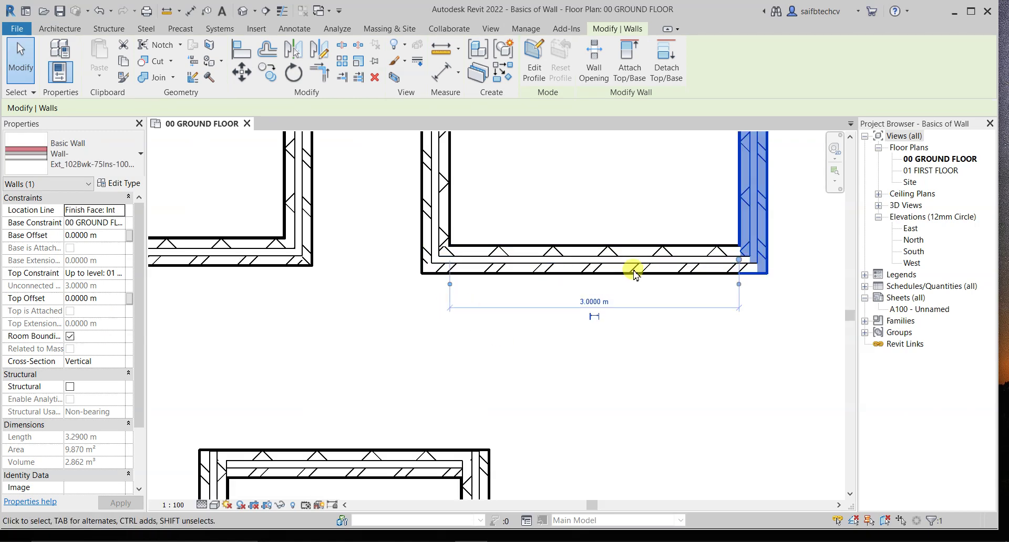
{"action": "scroll", "coordinate": [603, 284], "scroll_direction": "down", "scroll_amount": 3}
{"action": "middle_click_drag", "start_coordinate": [597, 381], "coordinate": [549, 322]}
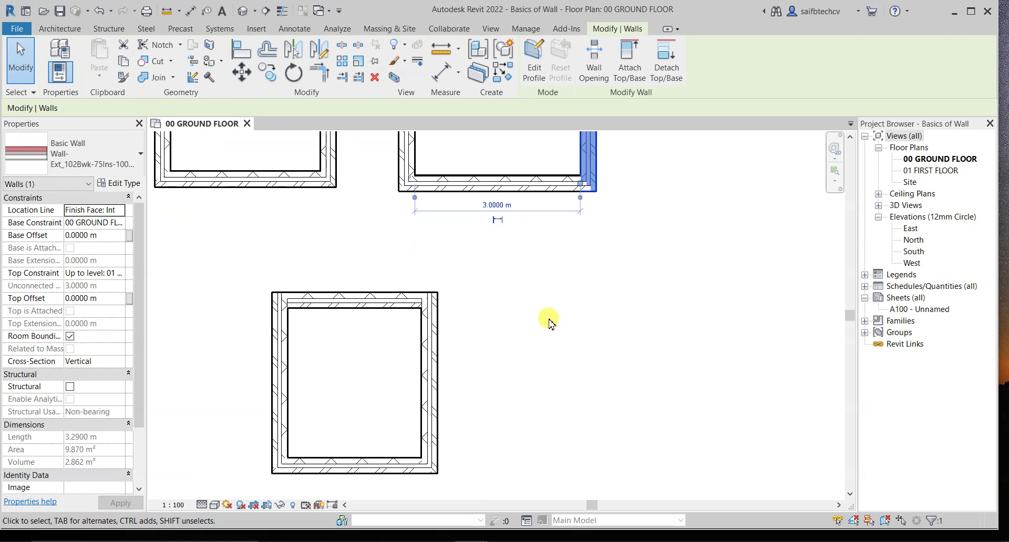
{"action": "left_click", "coordinate": [541, 304]}
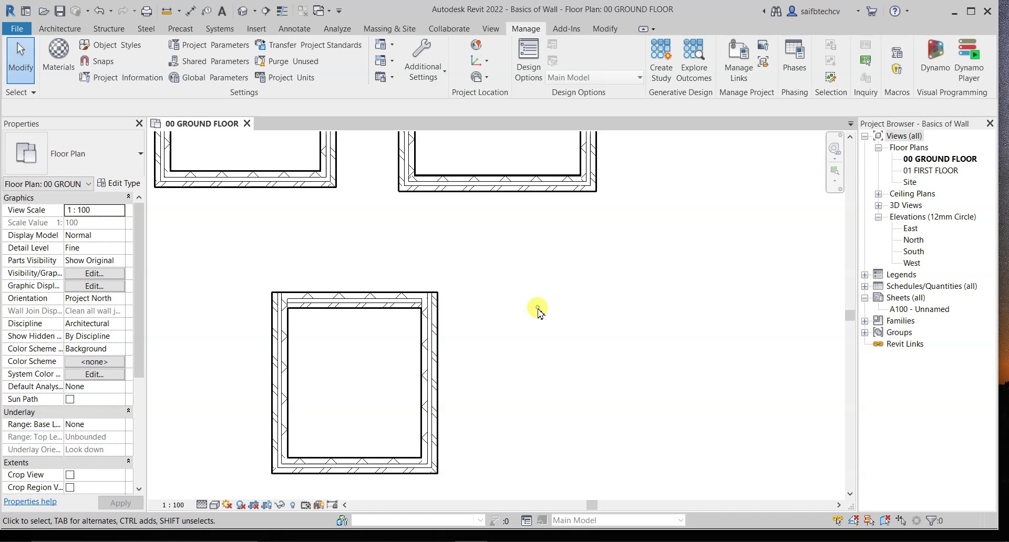
- Draw a fourth room of four chained walls beside the third one, about 3.8 m wide, using the exterior finish face as location line
{"action": "key", "text": "w"}
{"action": "key", "text": "a"}
{"action": "left_click", "coordinate": [567, 296]}
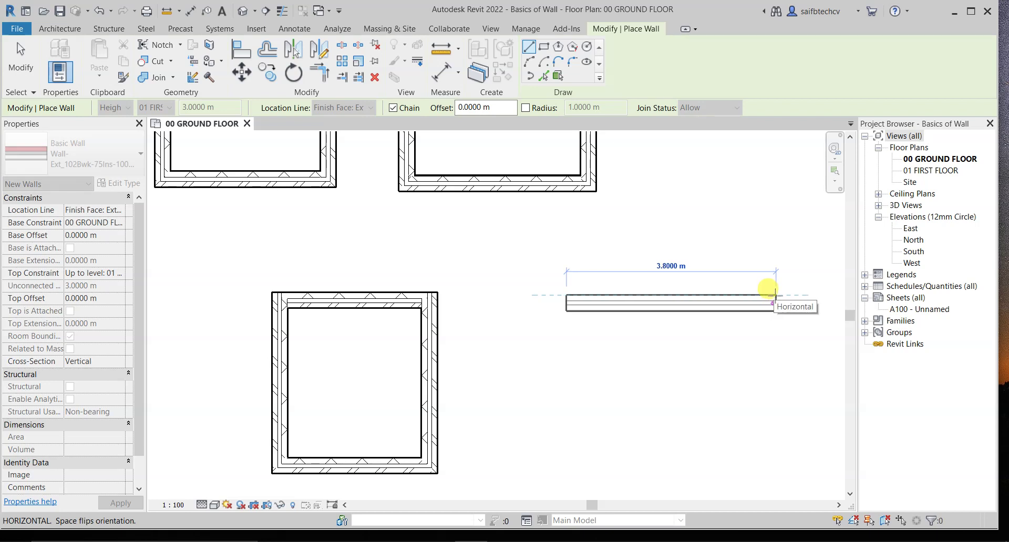
{"action": "left_click", "coordinate": [770, 291]}
{"action": "middle_click_drag", "start_coordinate": [770, 290], "coordinate": [766, 378]}
{"action": "middle_click_drag", "start_coordinate": [770, 462], "coordinate": [770, 328]}
{"action": "left_click", "coordinate": [766, 379]}
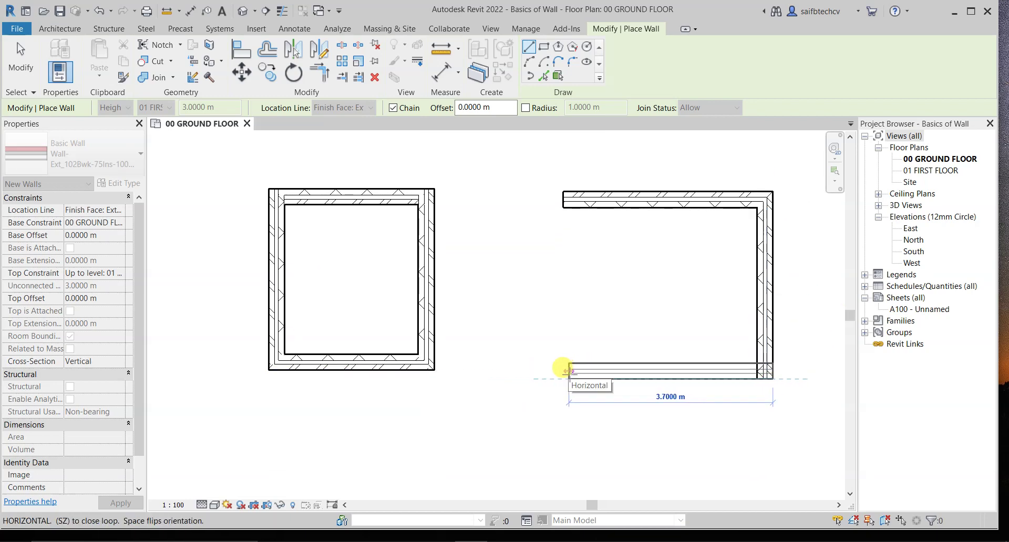
{"action": "left_click", "coordinate": [563, 371]}
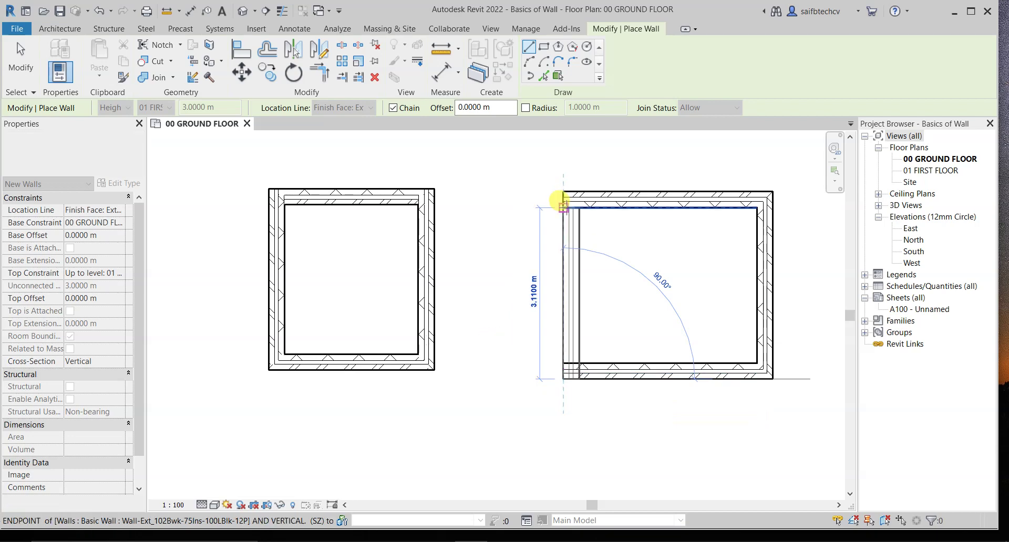
{"action": "left_click", "coordinate": [563, 197]}
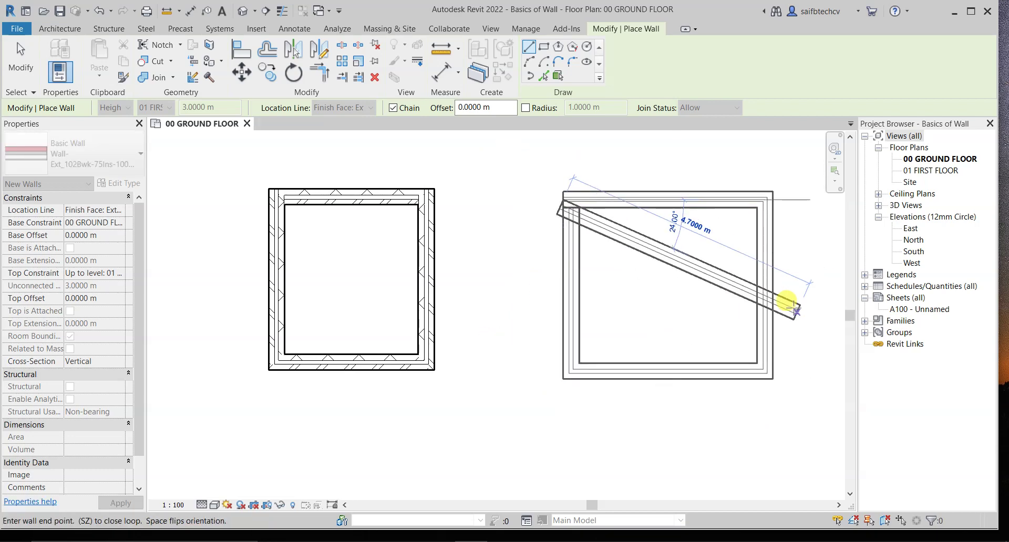
{"action": "key", "text": "Escape"}
{"action": "key", "text": "Escape"}
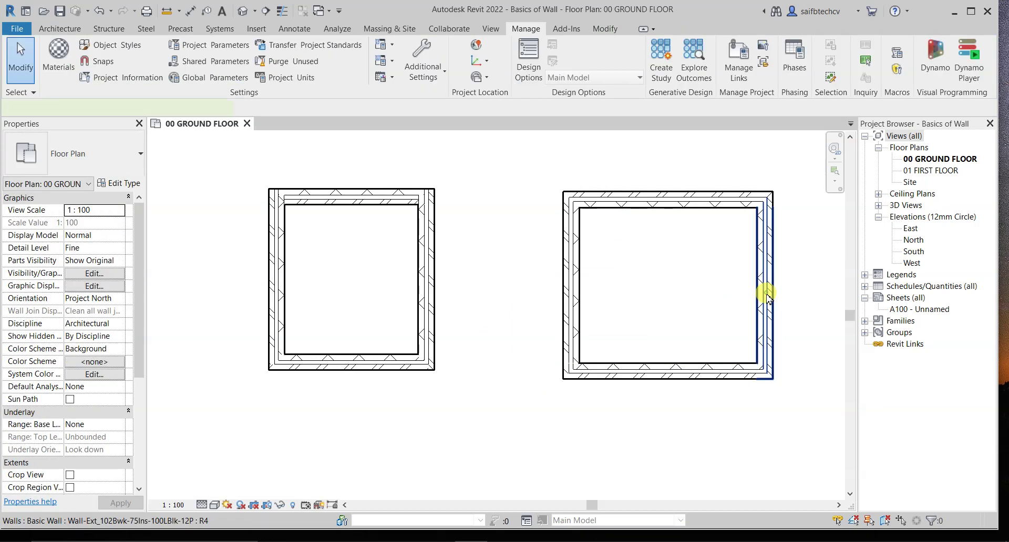
- Set temporary dimensions to measure from faces for walls and from openings for doors and windows
{"action": "left_click", "coordinate": [761, 288]}
{"action": "scroll", "coordinate": [732, 435], "scroll_direction": "up", "scroll_amount": 2}
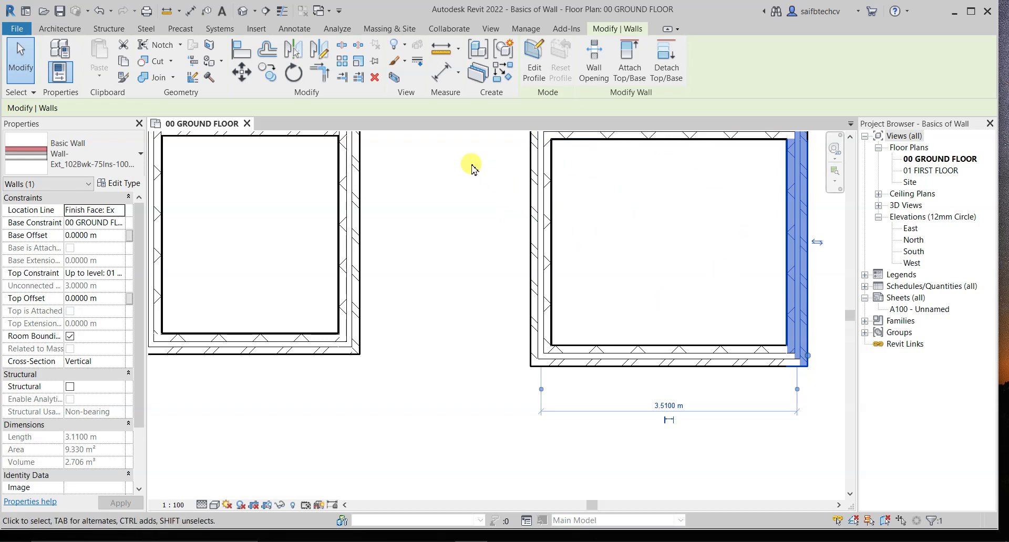
{"action": "left_click", "coordinate": [528, 30]}
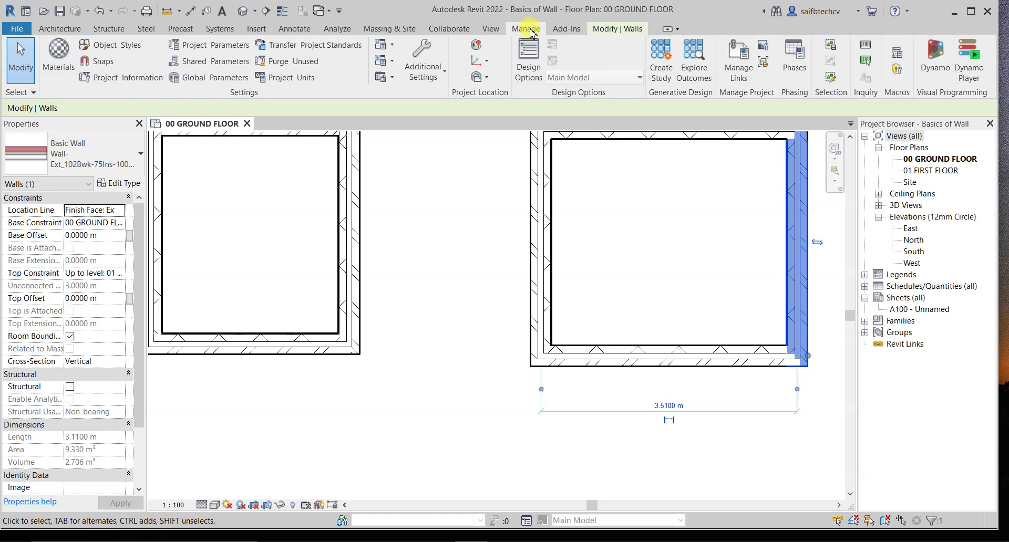
{"action": "left_click", "coordinate": [425, 75]}
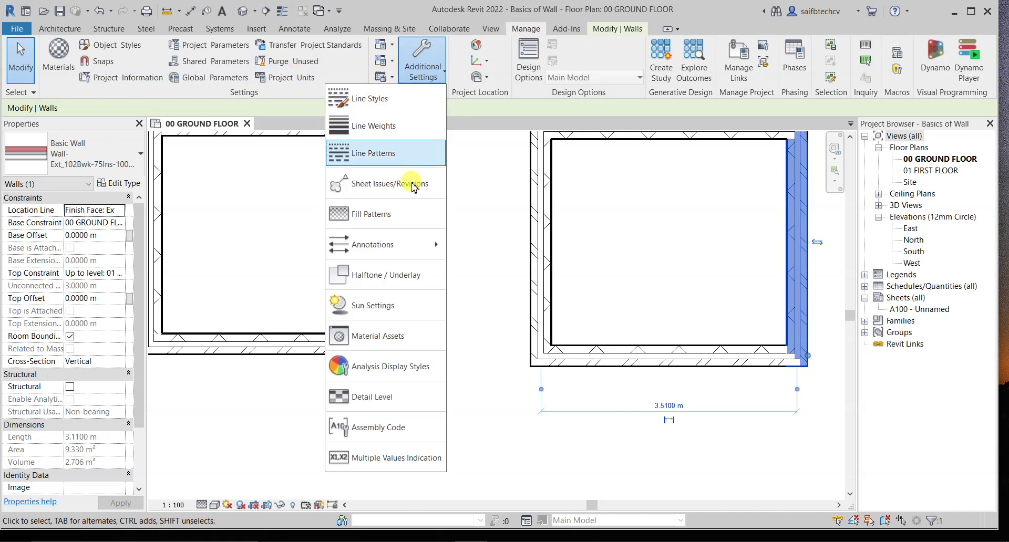
{"action": "mouse_move", "coordinate": [398, 251]}
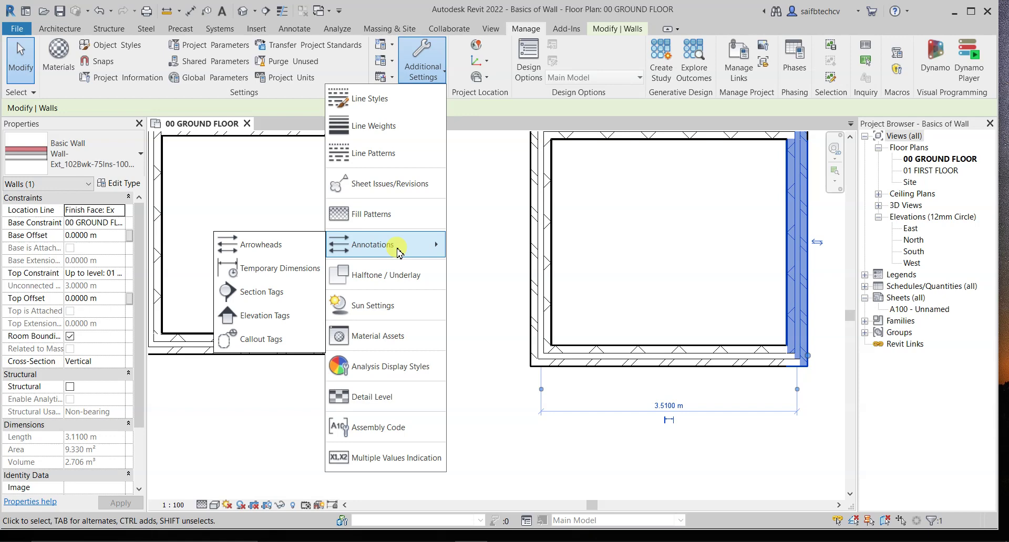
{"action": "left_click", "coordinate": [273, 269]}
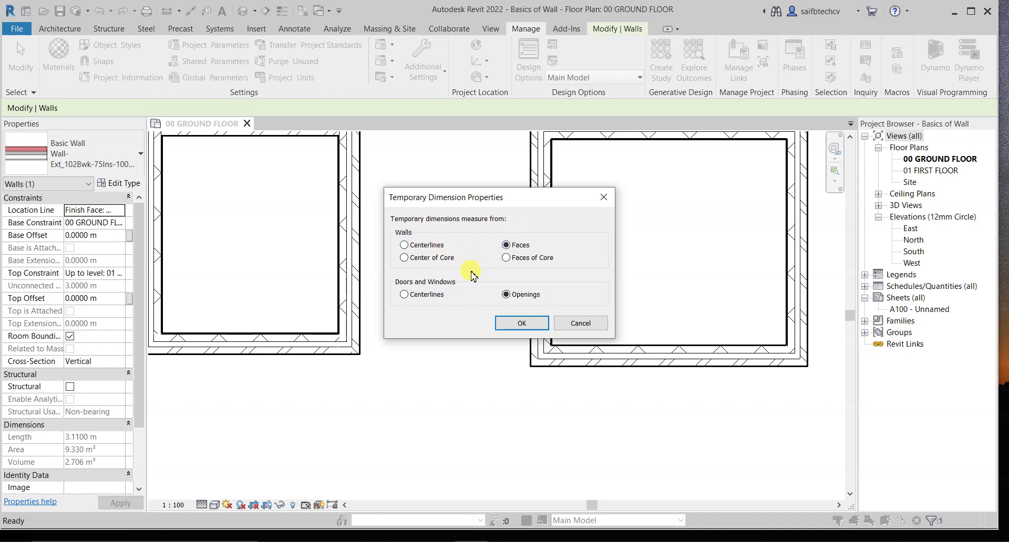
{"action": "left_click", "coordinate": [521, 324]}
- Check the fourth room's clear width between inner wall faces from its right wall's temporary dimension, and clear the selection
{"action": "scroll", "coordinate": [522, 253], "scroll_direction": "down", "scroll_amount": 3}
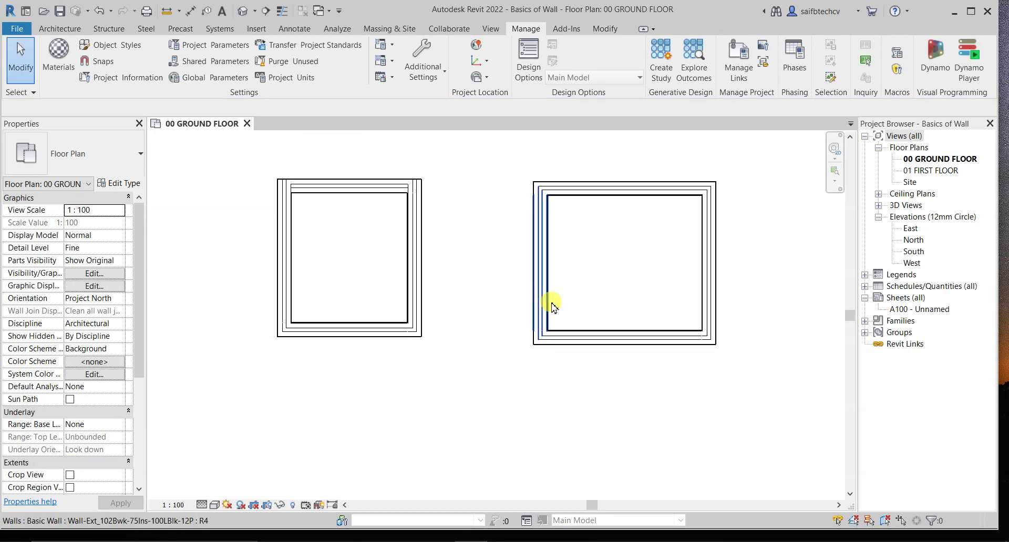
{"action": "left_click", "coordinate": [710, 266]}
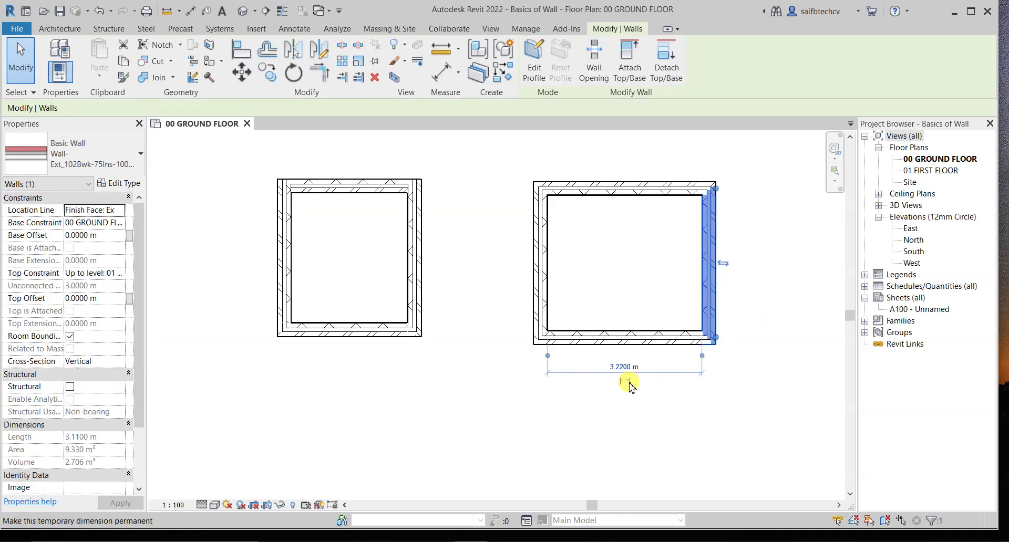
{"action": "scroll", "coordinate": [633, 383], "scroll_direction": "up", "scroll_amount": 2}
{"action": "scroll", "coordinate": [547, 362], "scroll_direction": "up", "scroll_amount": 2}
{"action": "middle_click_drag", "start_coordinate": [590, 342], "coordinate": [566, 331]}
{"action": "middle_click_drag", "start_coordinate": [749, 349], "coordinate": [428, 285]}
{"action": "scroll", "coordinate": [428, 286], "scroll_direction": "down", "scroll_amount": 1}
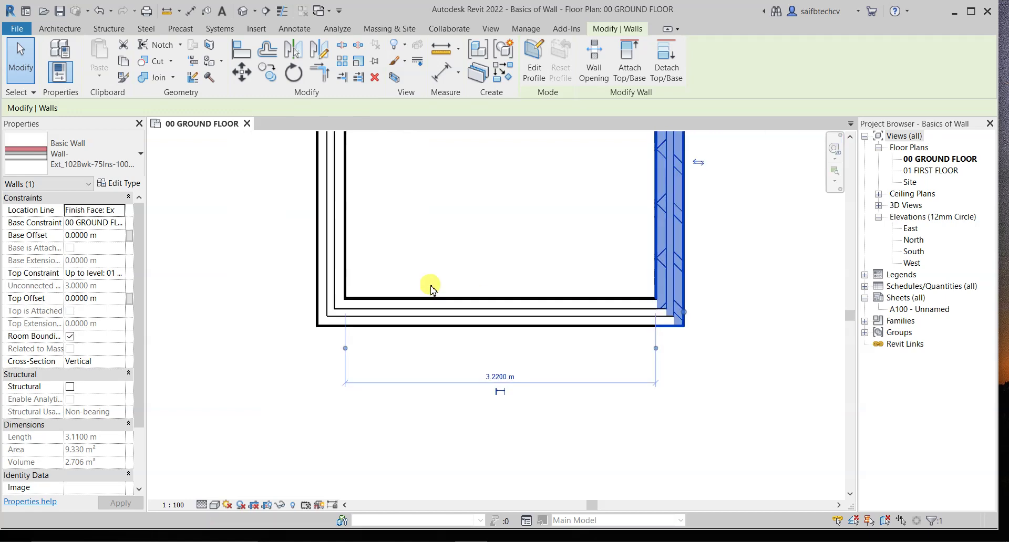
{"action": "middle_click_drag", "start_coordinate": [345, 220], "coordinate": [361, 238]}
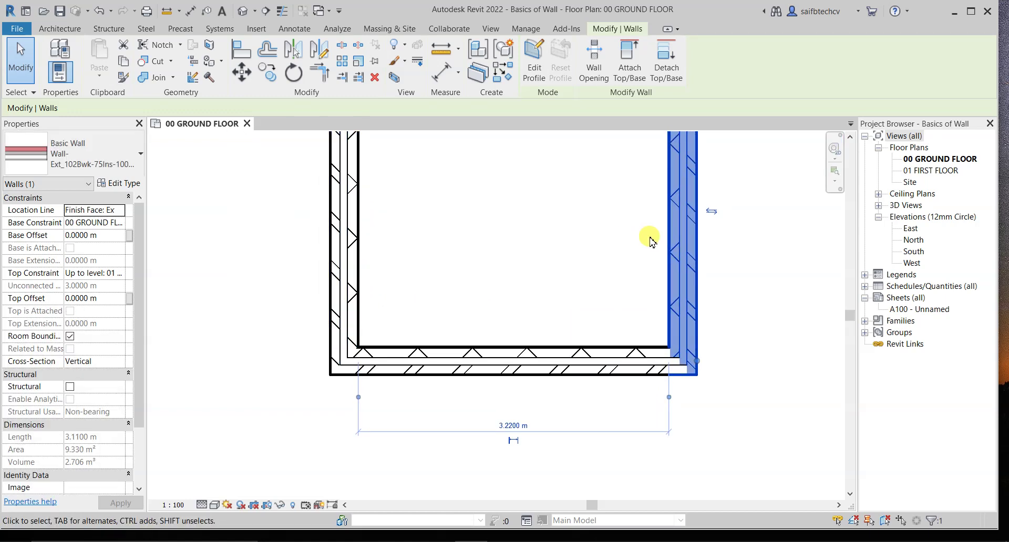
{"action": "middle_click_drag", "start_coordinate": [452, 336], "coordinate": [548, 338]}
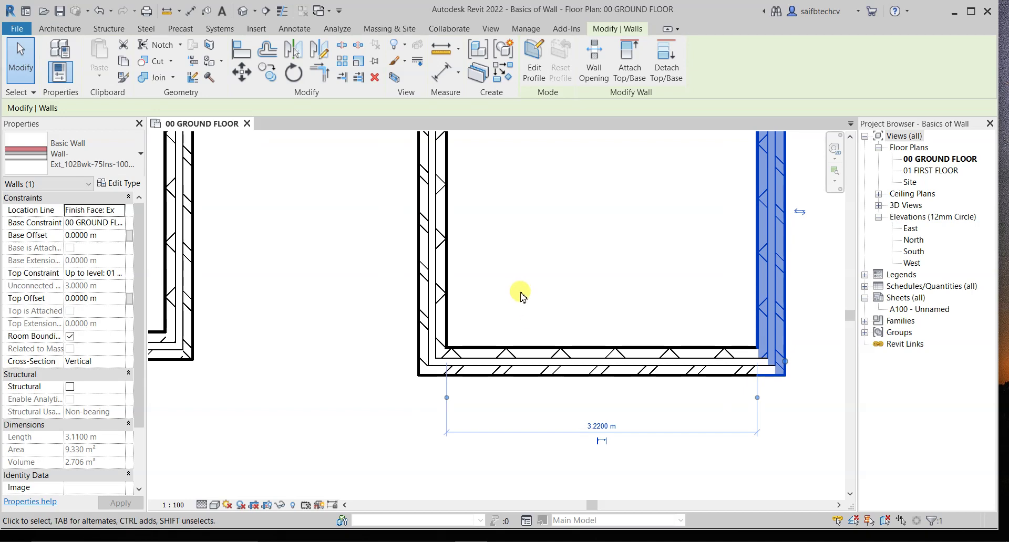
{"action": "middle_click_drag", "start_coordinate": [519, 292], "coordinate": [546, 349]}
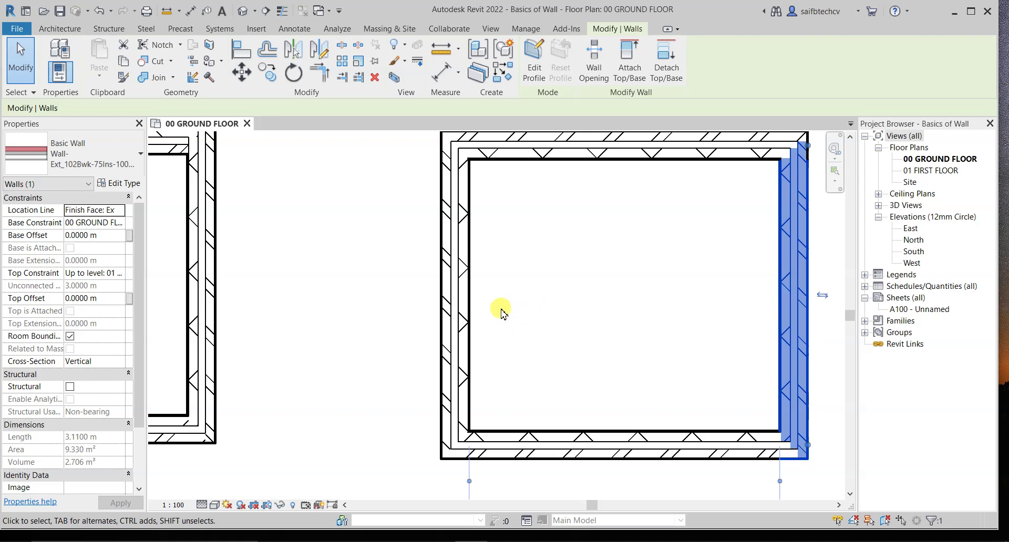
{"action": "scroll", "coordinate": [468, 300], "scroll_direction": "down", "scroll_amount": 2}
{"action": "middle_click_drag", "start_coordinate": [539, 283], "coordinate": [532, 286]}
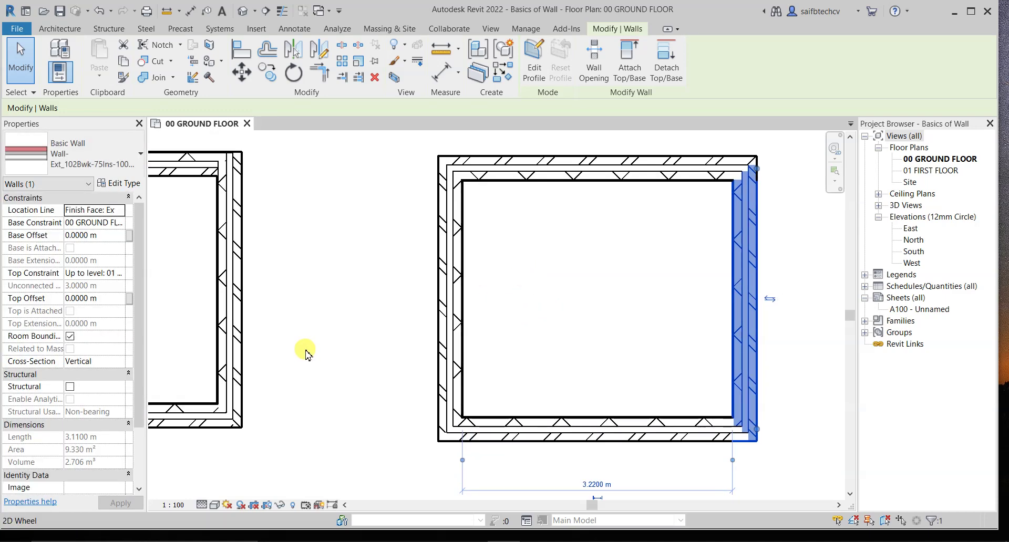
{"action": "scroll", "coordinate": [381, 320], "scroll_direction": "down", "scroll_amount": 2}
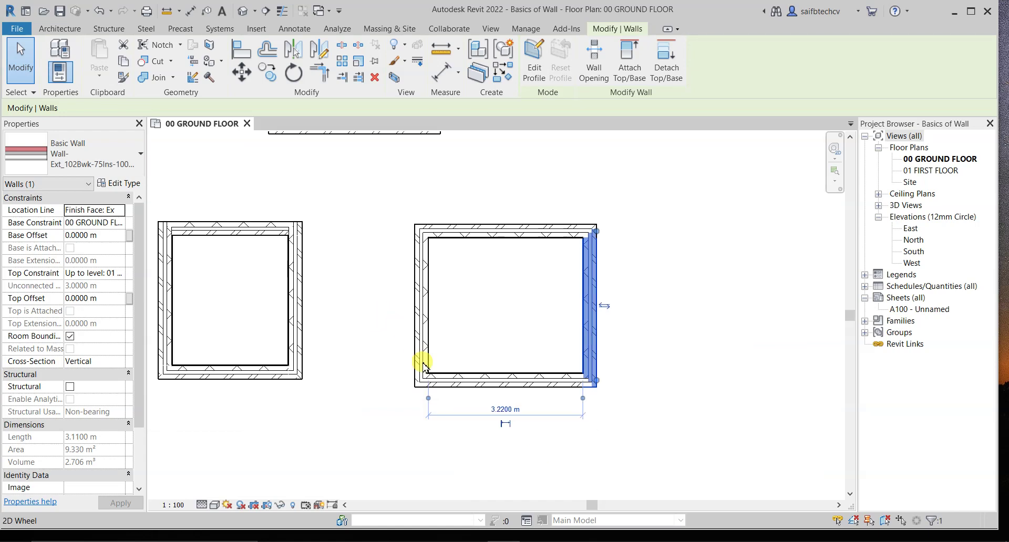
{"action": "middle_click_drag", "start_coordinate": [473, 396], "coordinate": [485, 221]}
{"action": "key", "text": "Escape"}
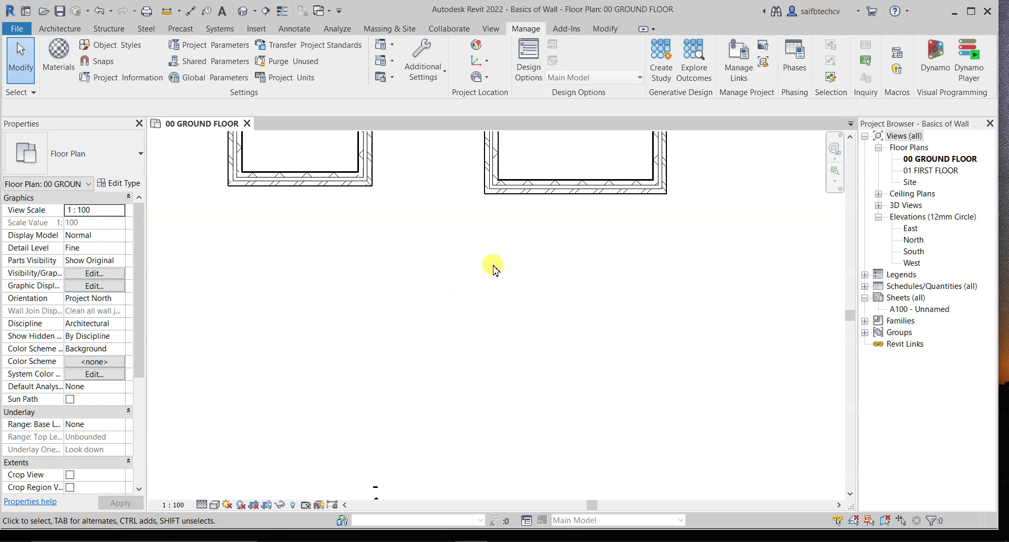
- Draw a 2.9 m horizontal wall below the existing rooms with the location line set to Finish Face: Interior
{"action": "key", "text": "w"}
{"action": "key", "text": "a"}
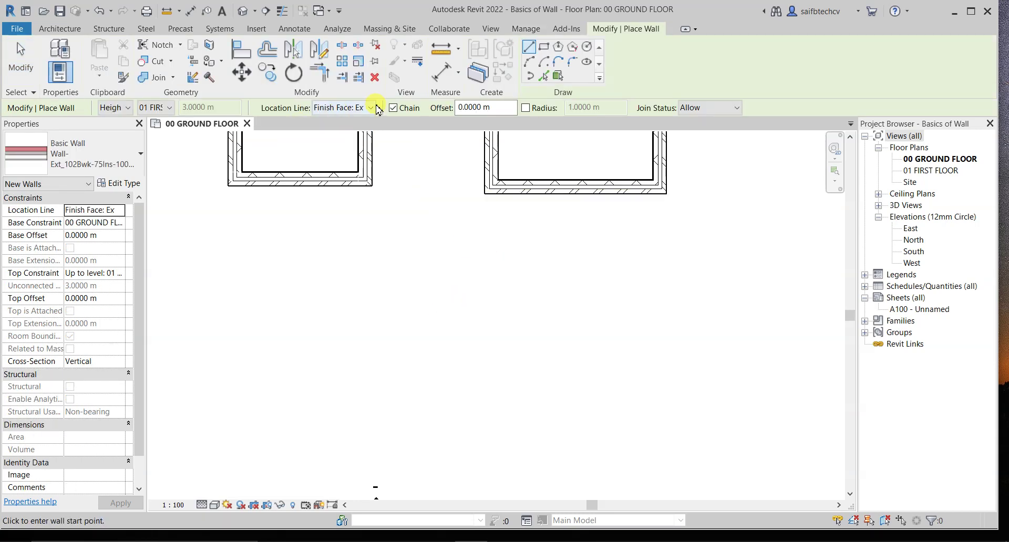
{"action": "left_click", "coordinate": [360, 109]}
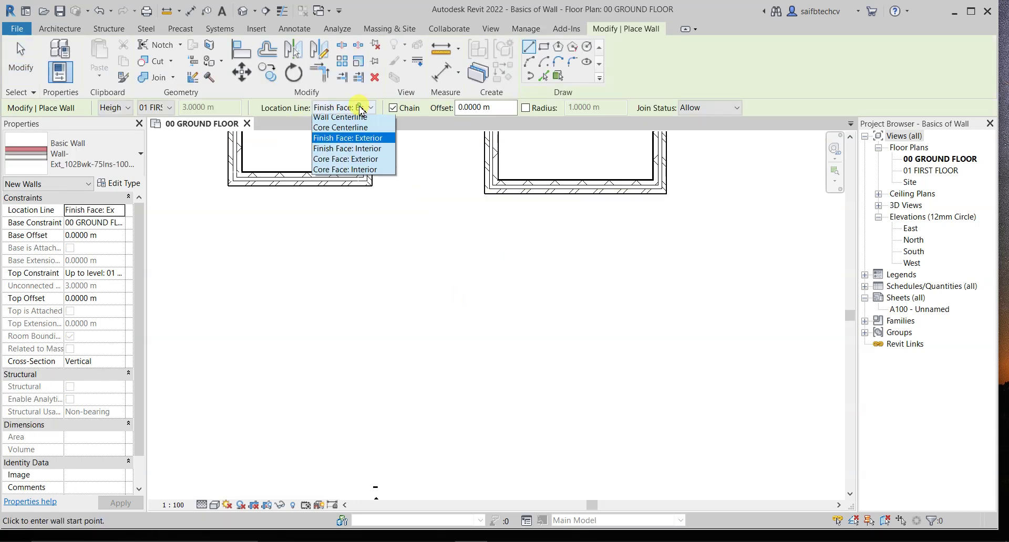
{"action": "left_click", "coordinate": [353, 152]}
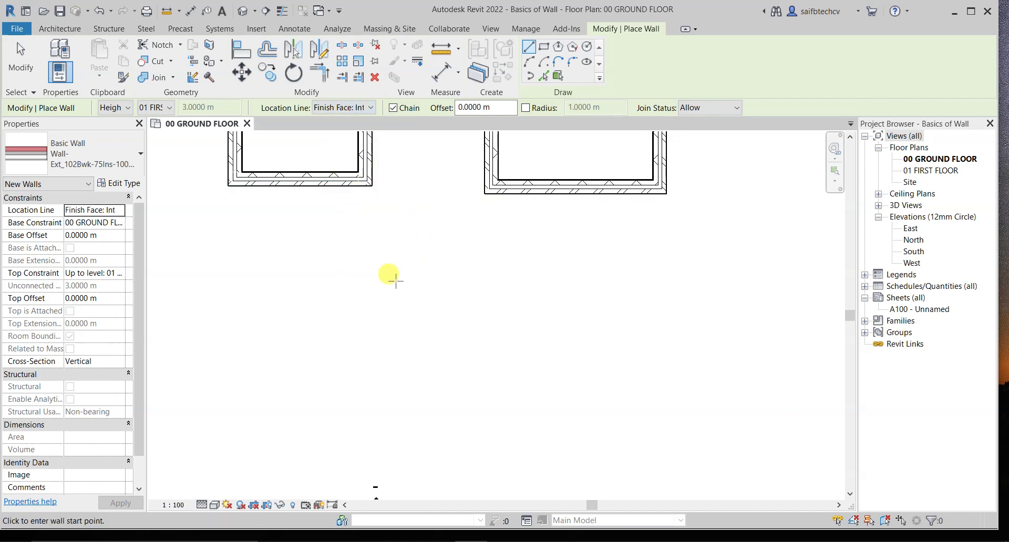
{"action": "middle_click_drag", "start_coordinate": [389, 275], "coordinate": [457, 271]}
{"action": "left_click", "coordinate": [353, 234]}
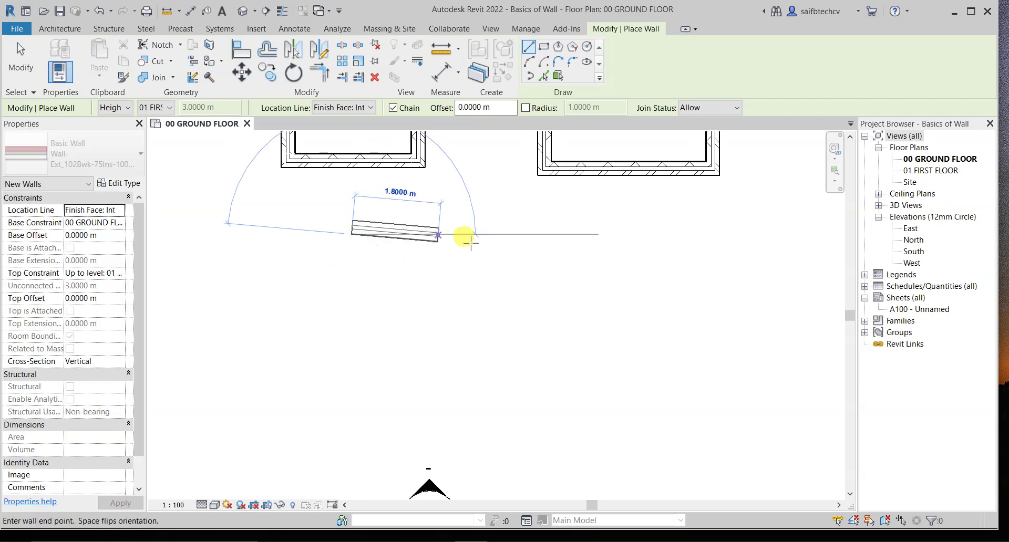
{"action": "type", "text": "2.9"}
{"action": "key", "text": "Return"}
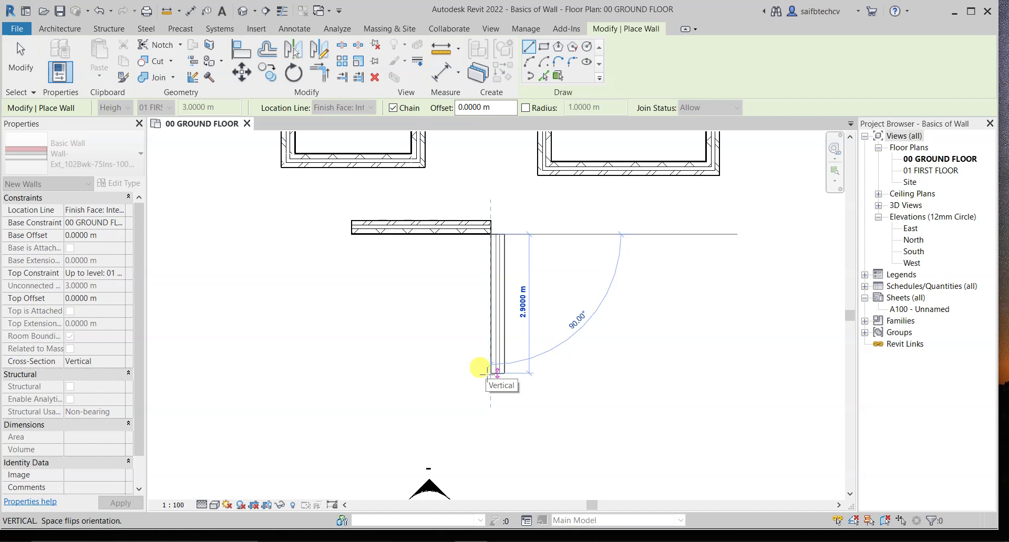
- Complete the fifth room with a 2.9 m vertical wall on the right, a matching bottom wall and a closing wall on the left
{"action": "left_click", "coordinate": [480, 368]}
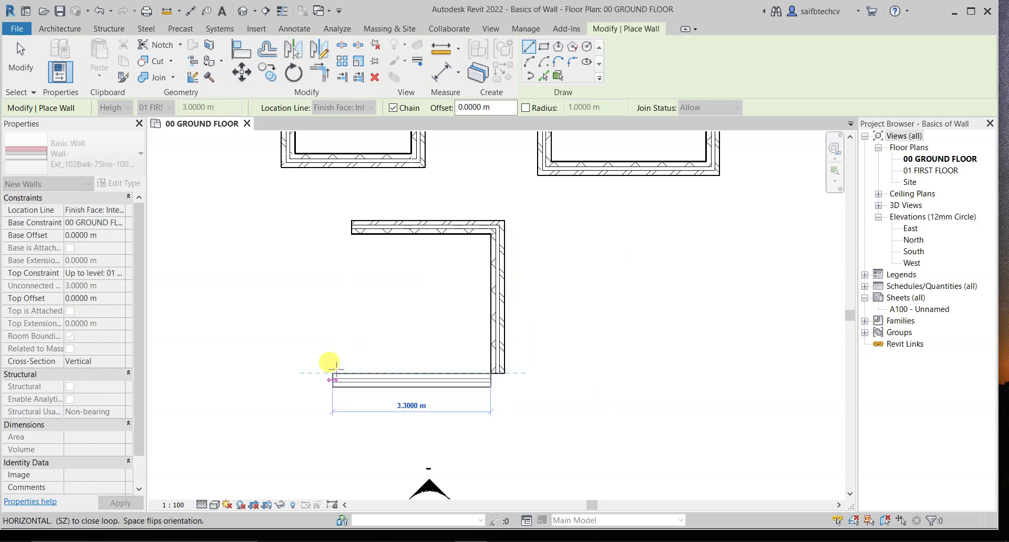
{"action": "left_click", "coordinate": [350, 371]}
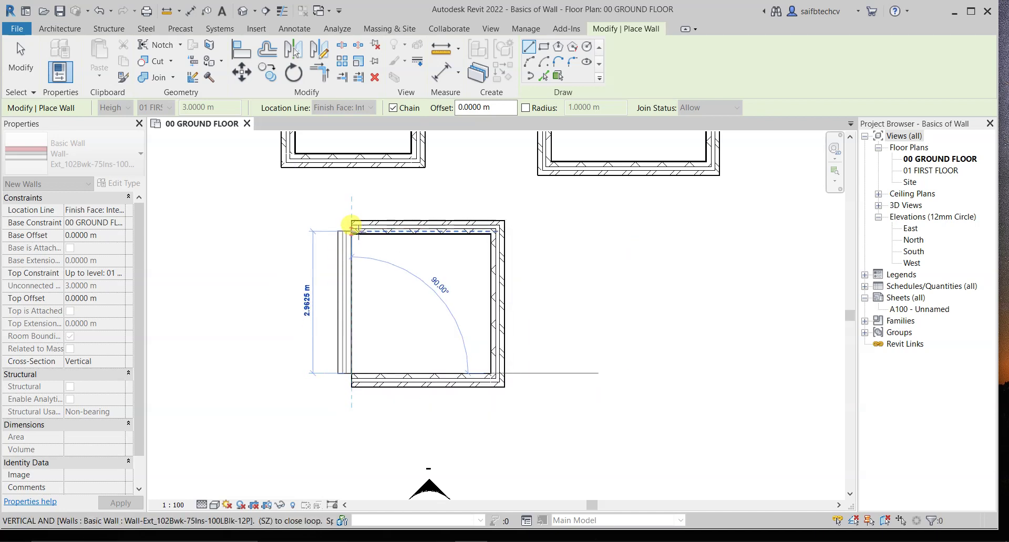
{"action": "left_click", "coordinate": [351, 225]}
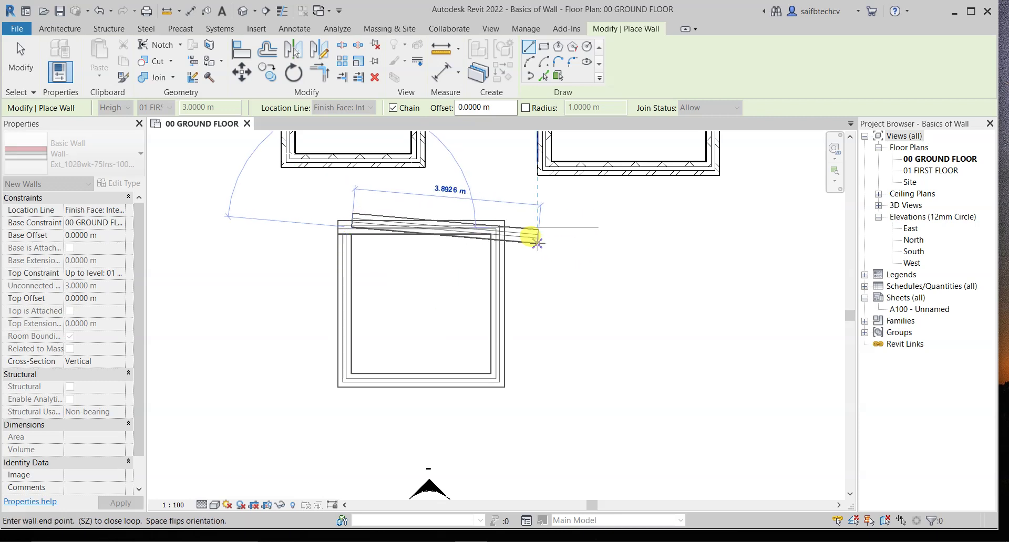
{"action": "left_click", "coordinate": [485, 211]}
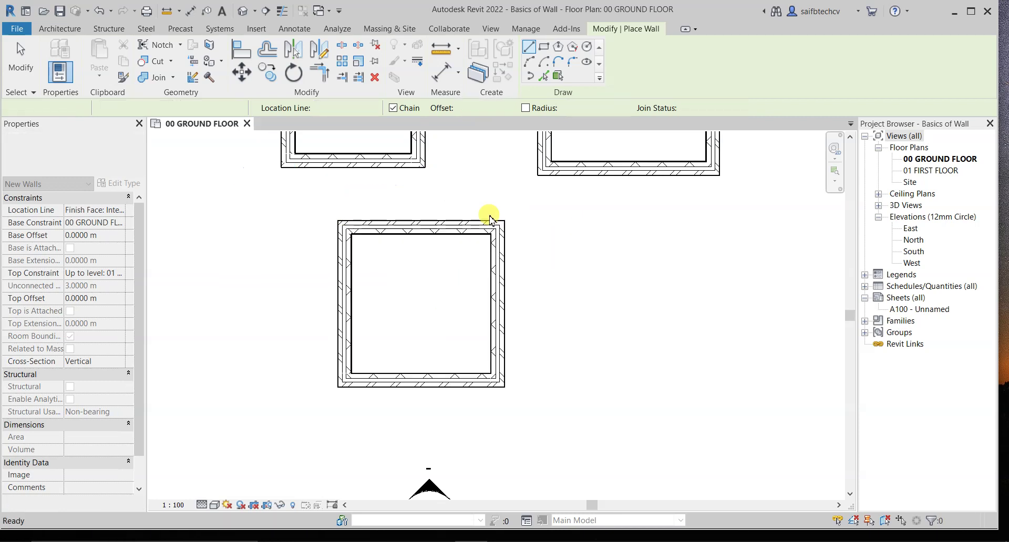
{"action": "scroll", "coordinate": [504, 223], "scroll_direction": "up", "scroll_amount": 4}
{"action": "scroll", "coordinate": [504, 225], "scroll_direction": "up", "scroll_amount": 4}
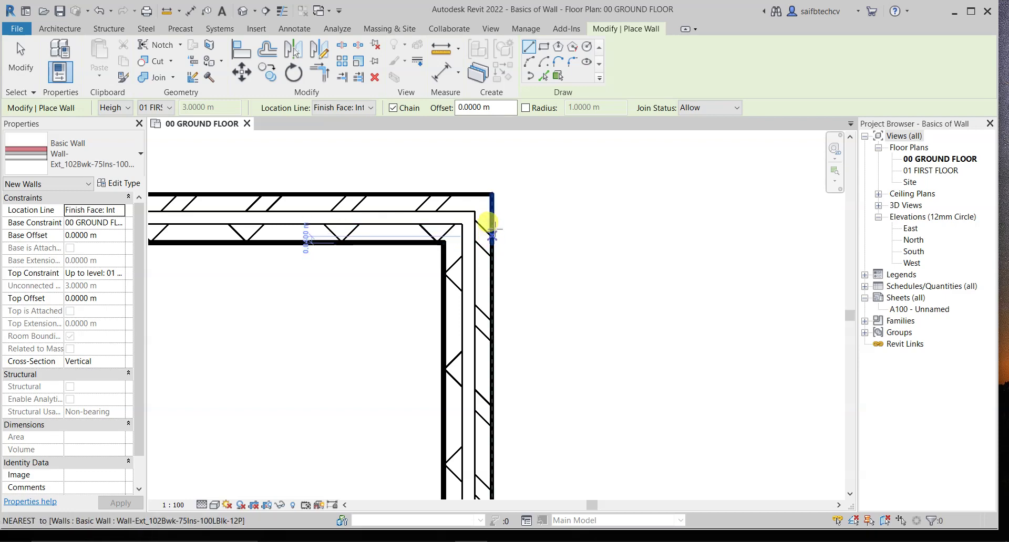
{"action": "scroll", "coordinate": [538, 219], "scroll_direction": "down", "scroll_amount": 2}
{"action": "scroll", "coordinate": [528, 219], "scroll_direction": "down", "scroll_amount": 2}
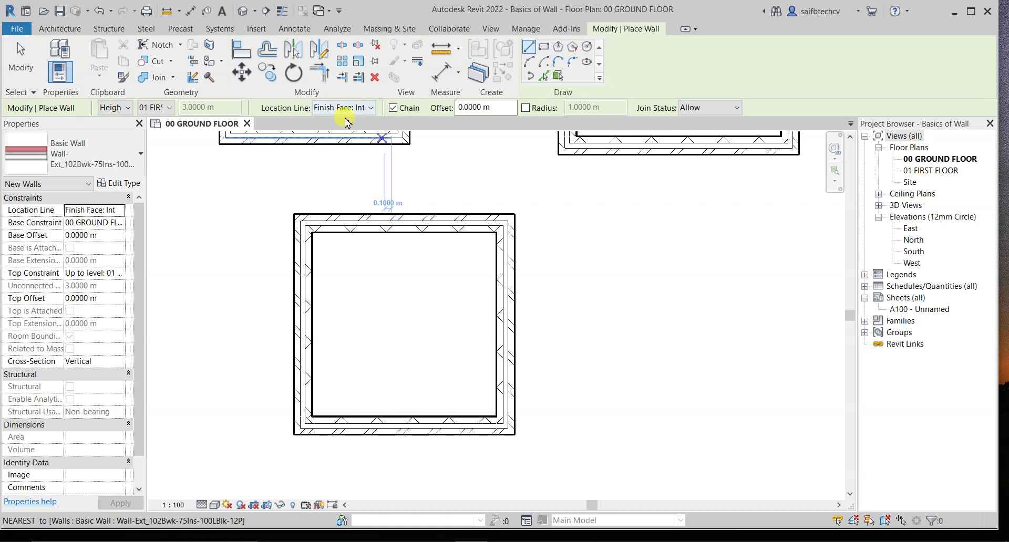
{"action": "left_click", "coordinate": [514, 214]}
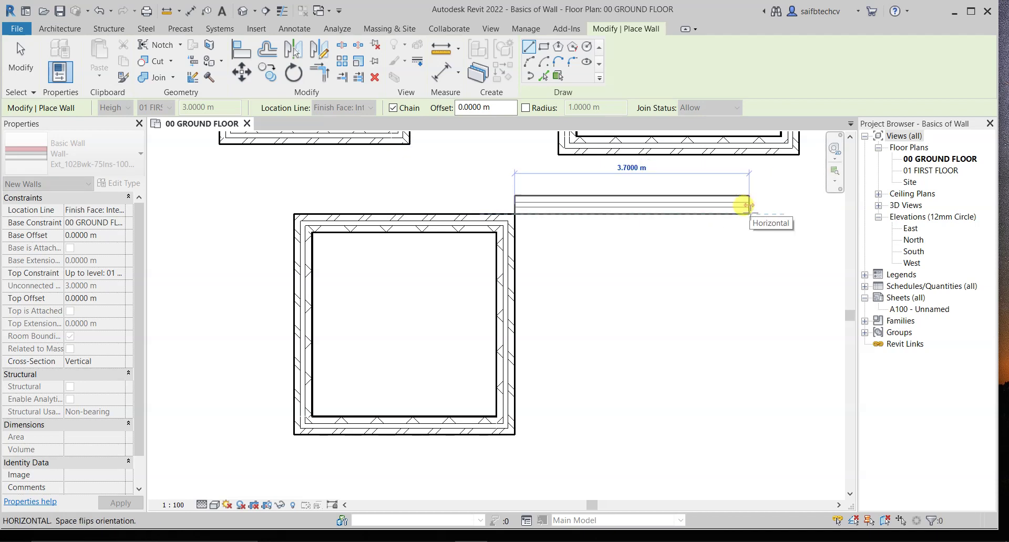
{"action": "key", "text": "Escape"}
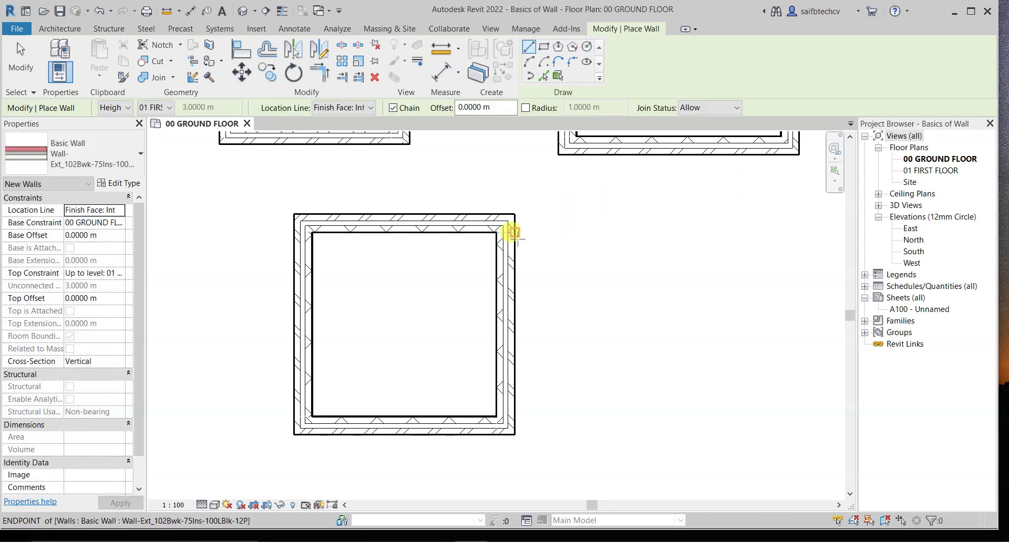
- Draw a horizontal wall about 3 m long outward from the fifth room's right wall, aligned with the inner face of its top wall
{"action": "scroll", "coordinate": [513, 232], "scroll_direction": "up", "scroll_amount": 3}
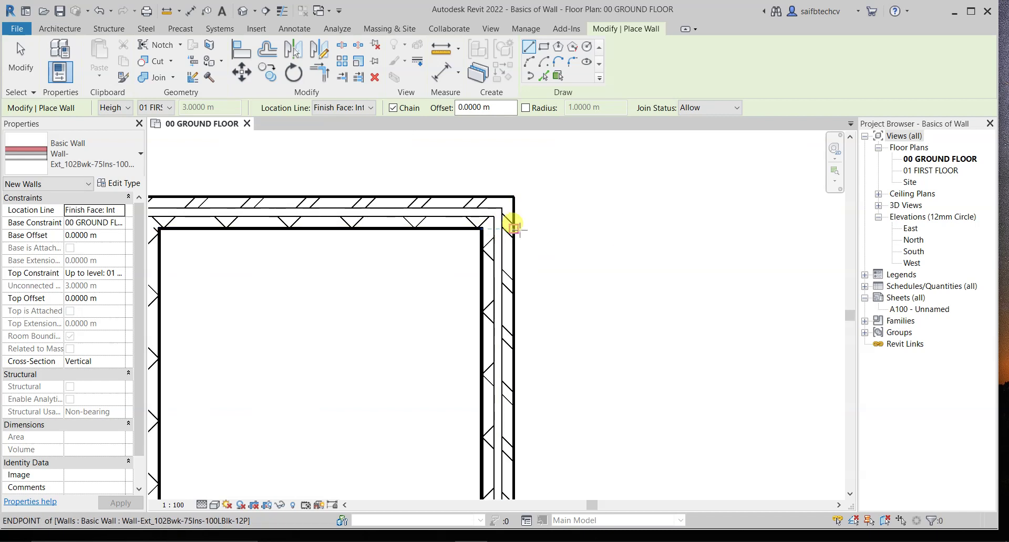
{"action": "scroll", "coordinate": [514, 228], "scroll_direction": "up", "scroll_amount": 4}
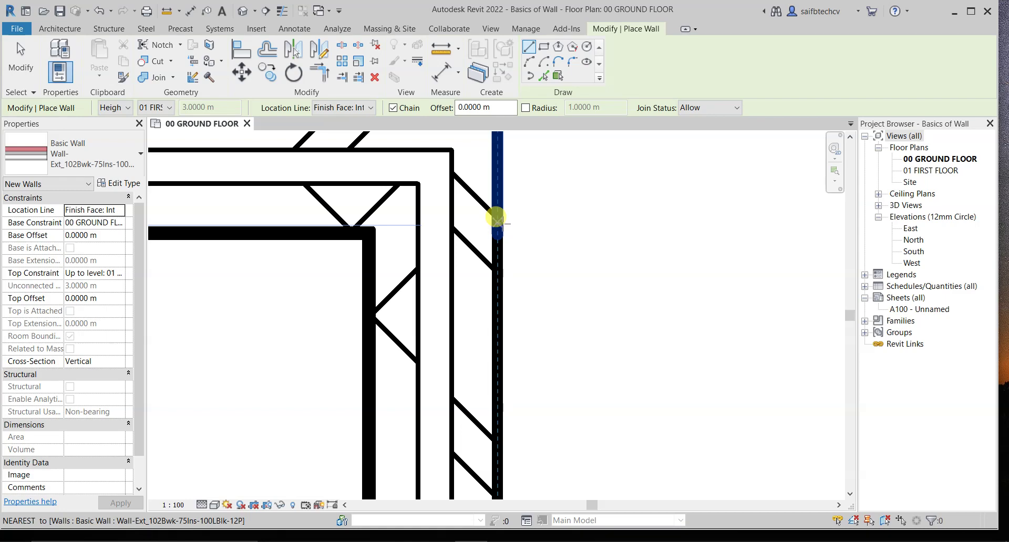
{"action": "scroll", "coordinate": [496, 217], "scroll_direction": "down", "scroll_amount": 2}
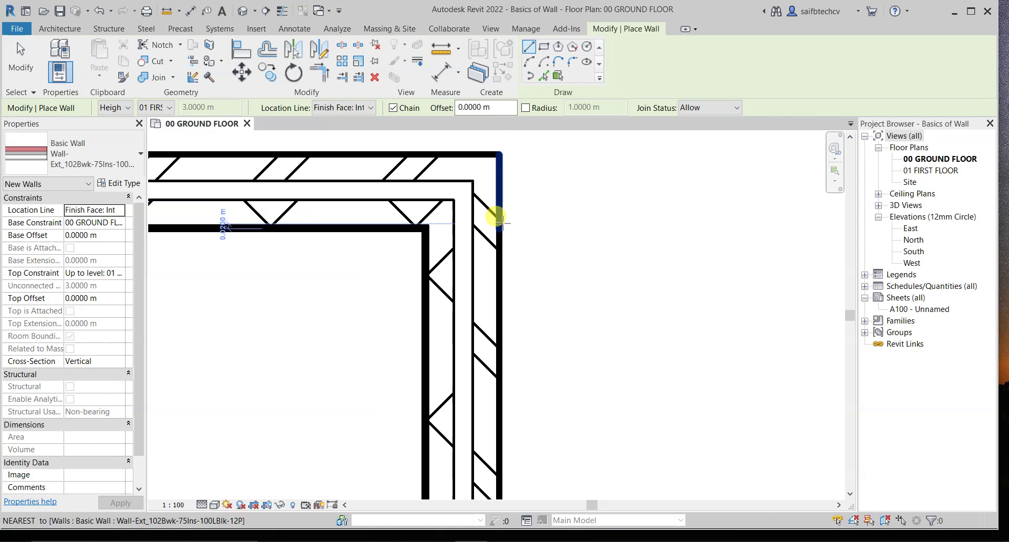
{"action": "key", "text": "Escape"}
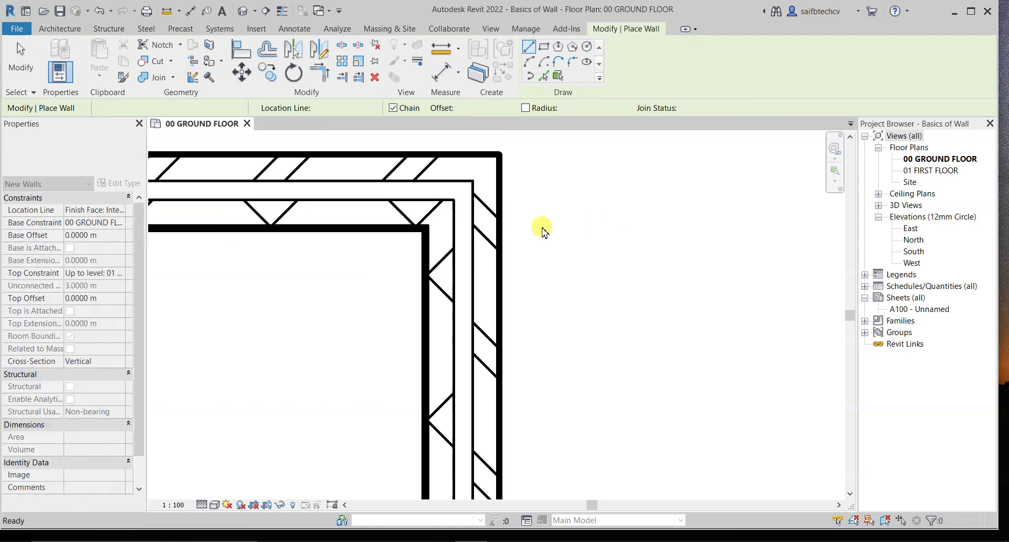
{"action": "left_click", "coordinate": [498, 228]}
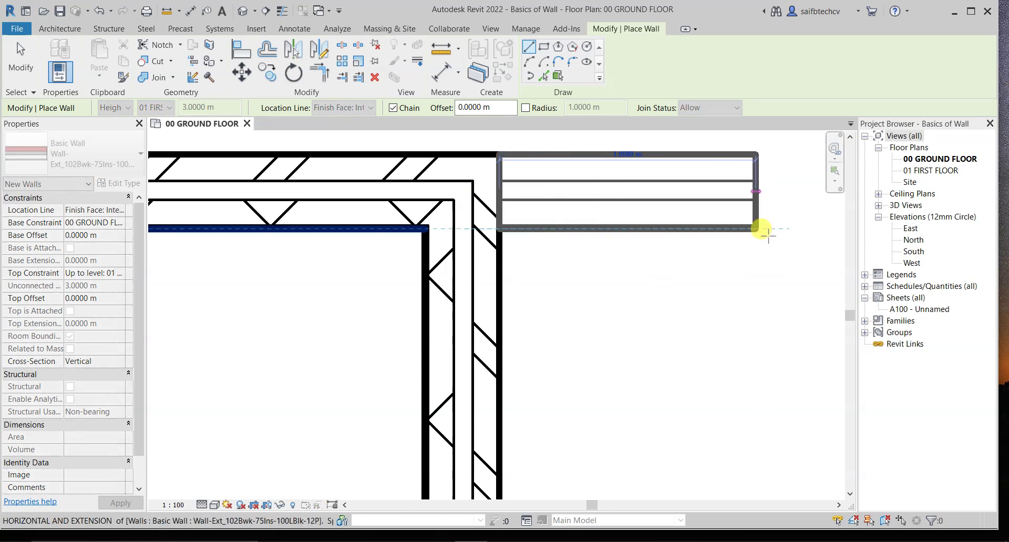
{"action": "scroll", "coordinate": [762, 230], "scroll_direction": "down", "scroll_amount": 2}
{"action": "scroll", "coordinate": [764, 230], "scroll_direction": "down", "scroll_amount": 2}
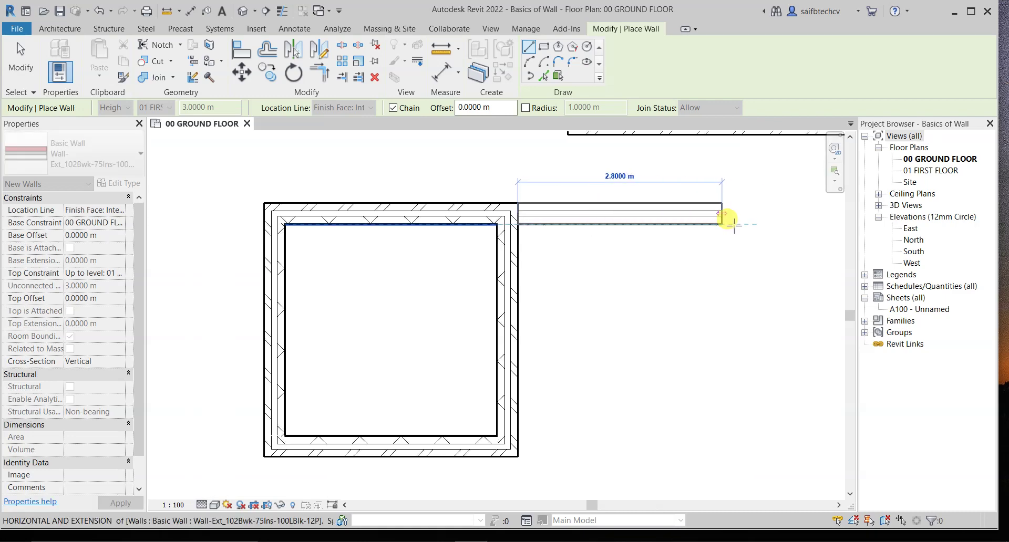
{"action": "left_click", "coordinate": [730, 219]}
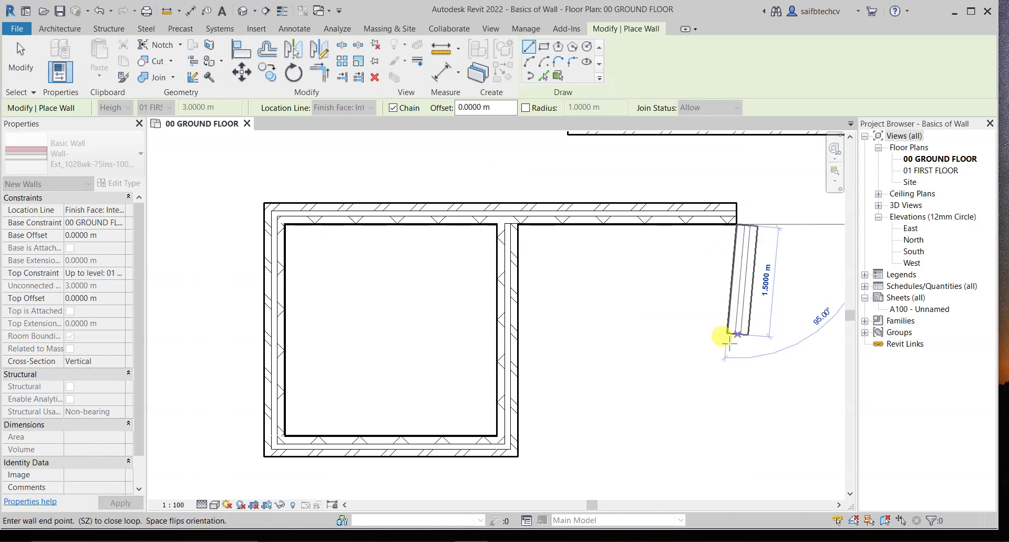
- Complete the adjoining room with a right wall about 1.8 m long and a 3 m bottom wall ending at the fifth room's outer face
{"action": "left_click", "coordinate": [734, 354]}
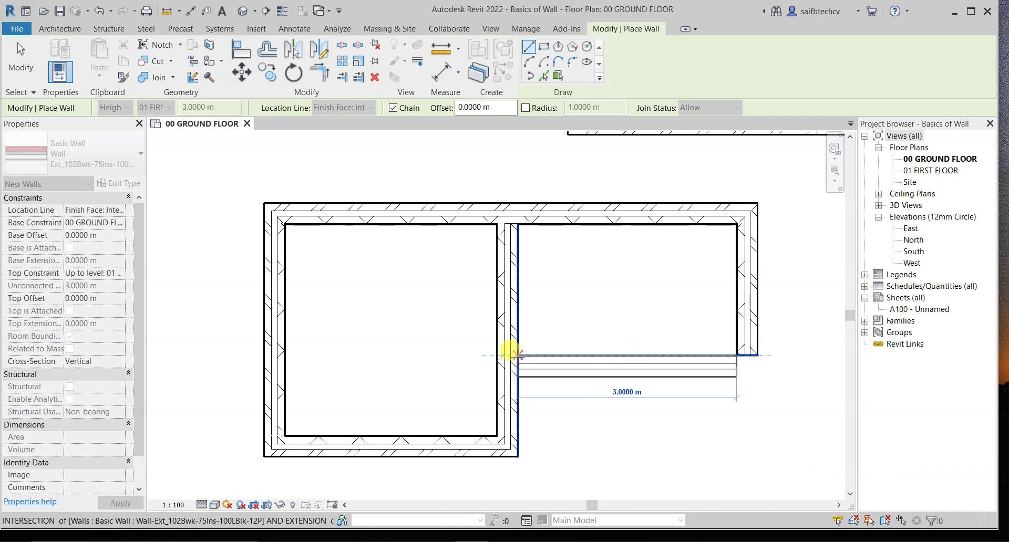
{"action": "left_click", "coordinate": [518, 356]}
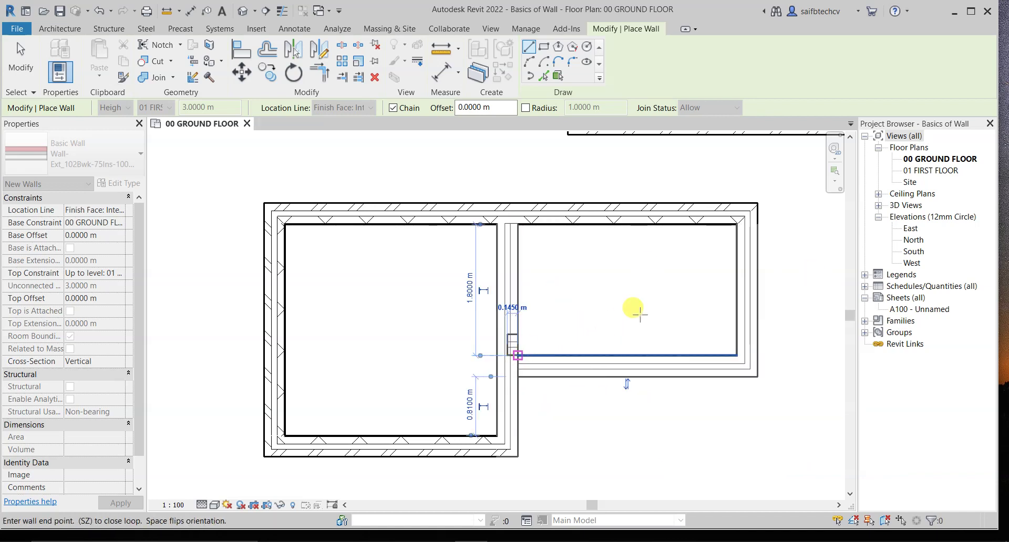
{"action": "key", "text": "Escape"}
{"action": "key", "text": "Escape"}
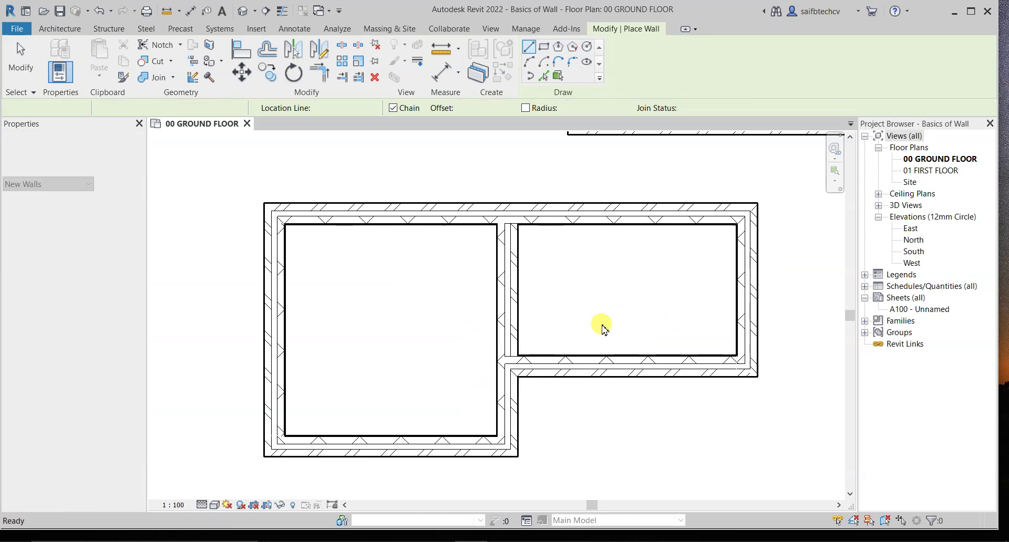
- Draw a 1.2 m vertical wall downward from the adjoining room's bottom wall, in line with the inner face of its right wall
{"action": "middle_click_drag", "start_coordinate": [601, 363], "coordinate": [543, 263]}
{"action": "key", "text": "w"}
{"action": "key", "text": "a"}
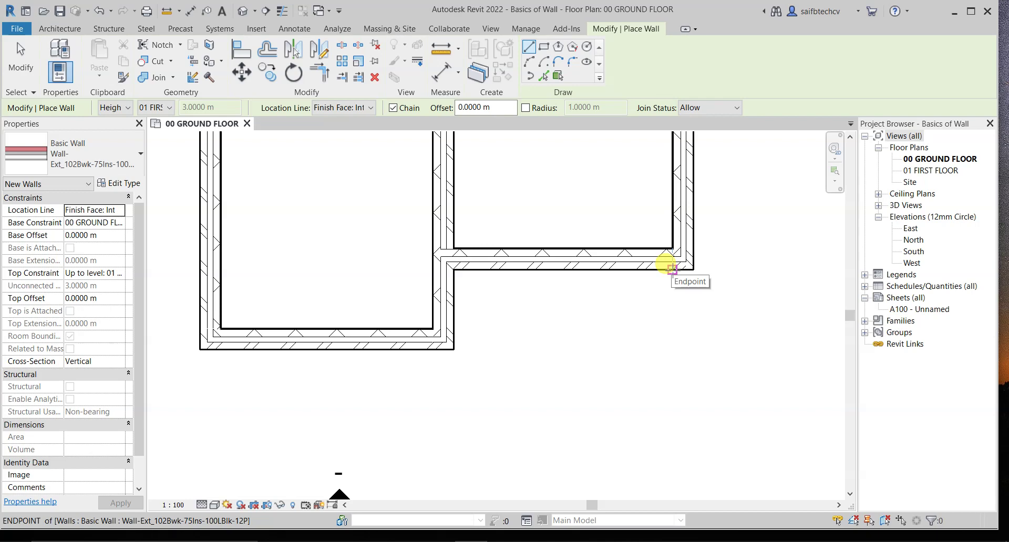
{"action": "left_click", "coordinate": [671, 270]}
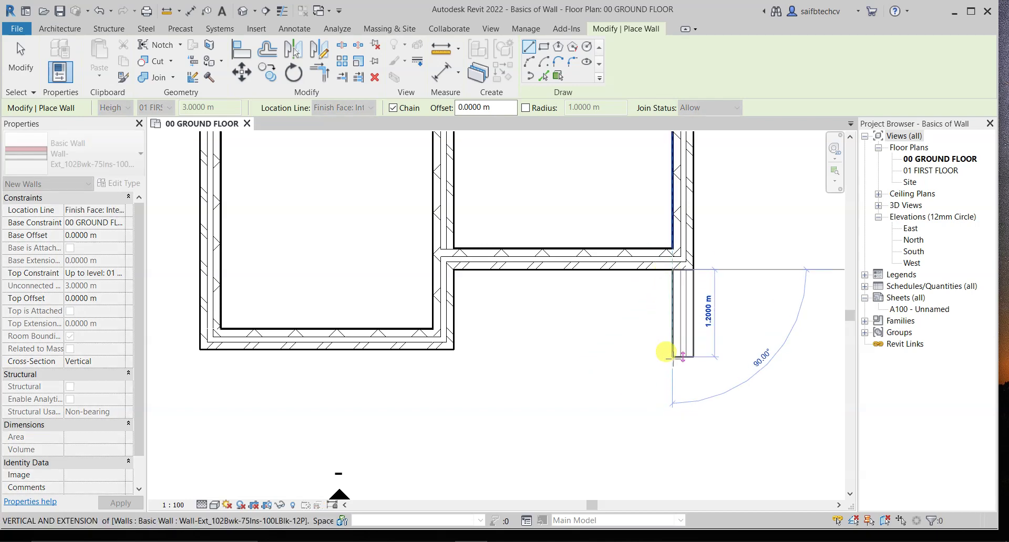
{"action": "left_click", "coordinate": [667, 355]}
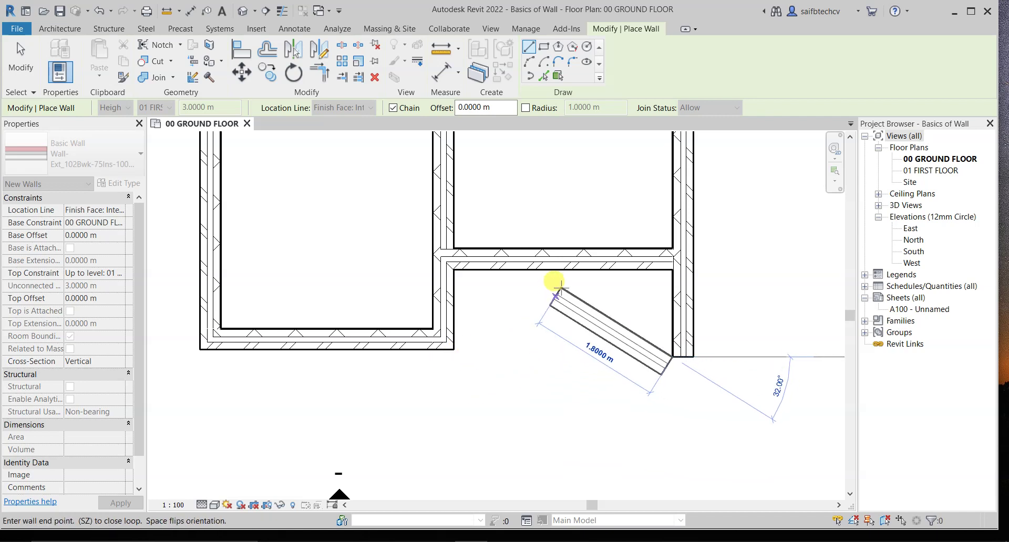
- Close the small lower room with a bottom wall ending 1.6 m from the fifth room's outer face and a left wall up to the adjoining room
{"action": "left_click", "coordinate": [569, 357]}
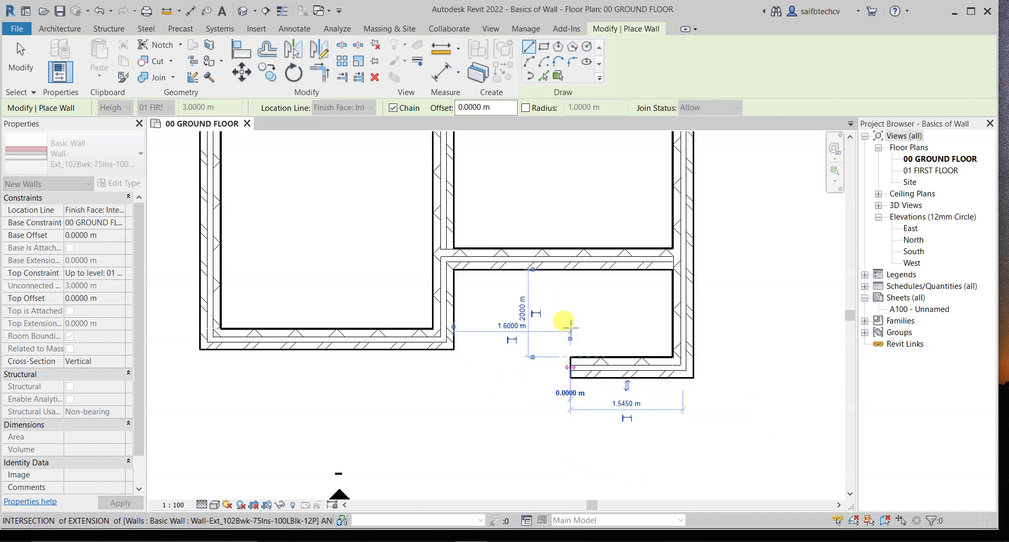
{"action": "left_click", "coordinate": [569, 263]}
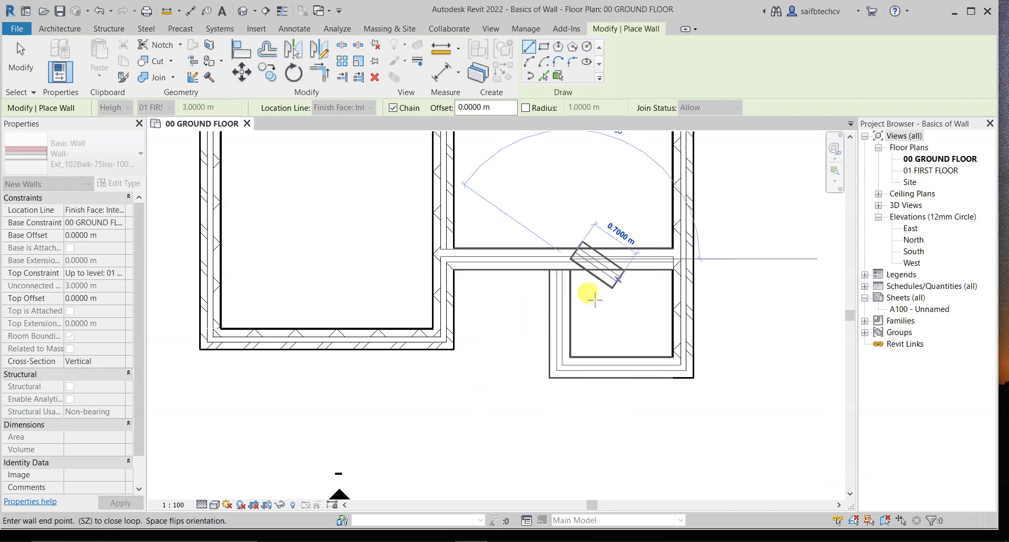
{"action": "key", "text": "Escape"}
{"action": "scroll", "coordinate": [628, 284], "scroll_direction": "down", "scroll_amount": 2}
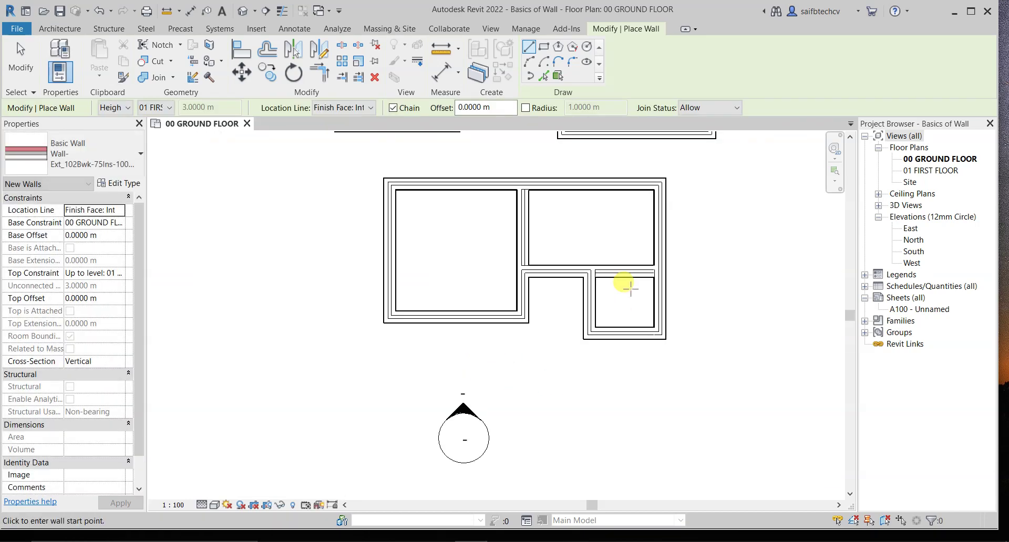
{"action": "mouse_move", "coordinate": [619, 282]}
{"action": "middle_mouse_down"}
{"action": "mouse_move", "coordinate": [593, 332]}
{"action": "mouse_move", "coordinate": [613, 271]}
{"action": "middle_mouse_up"}
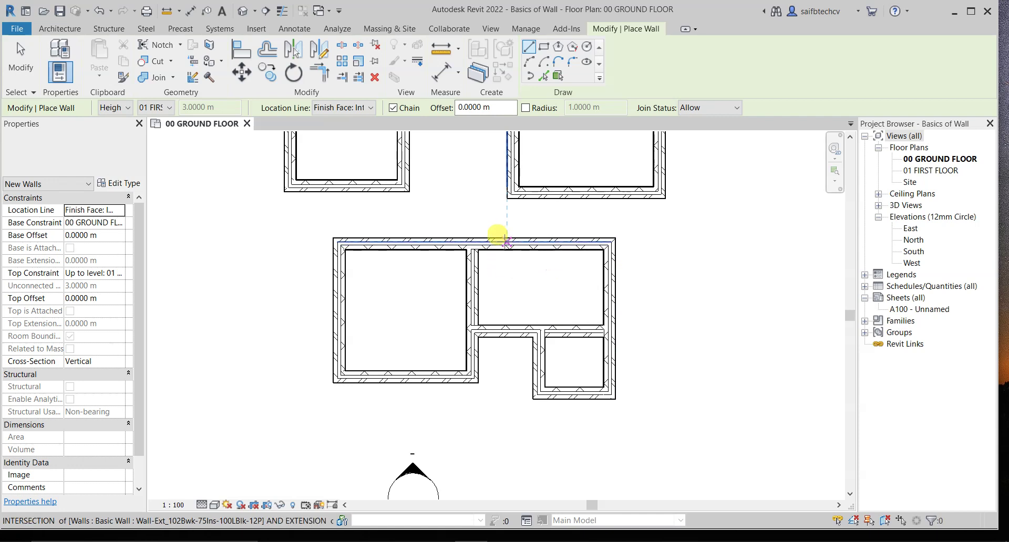